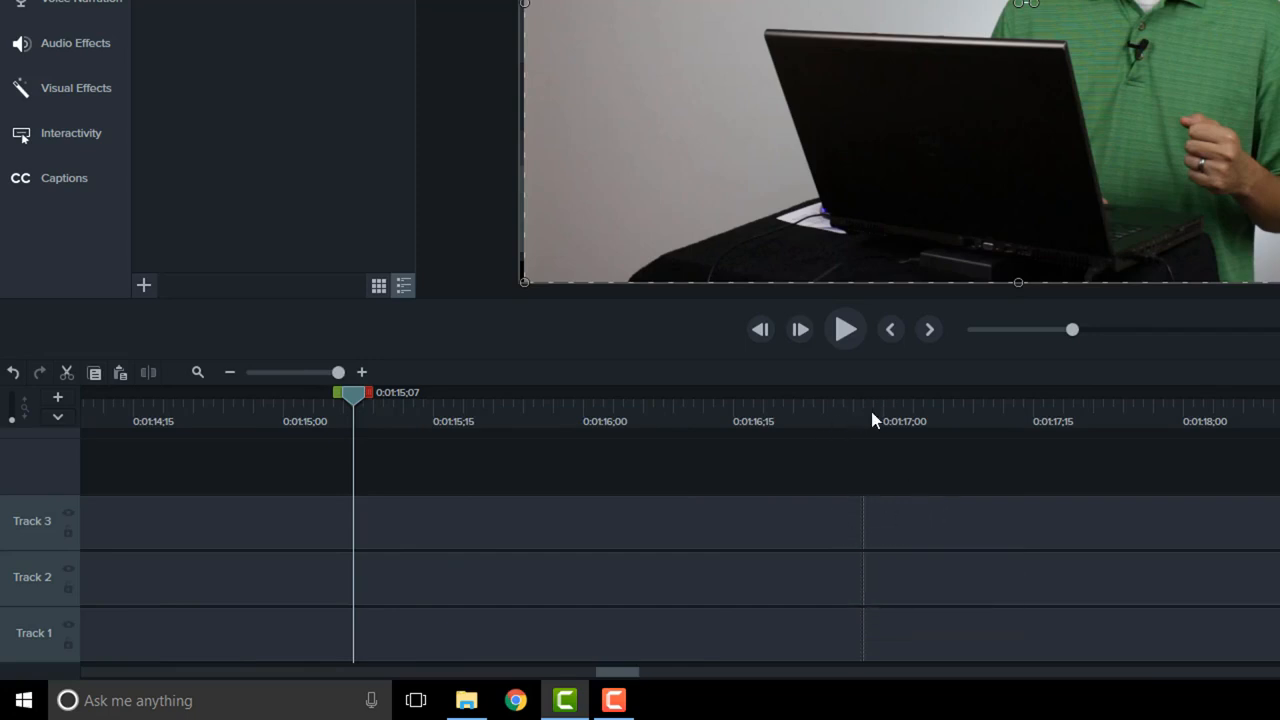
# Step: Split the media on all three tracks at 0:01:16;02
pyautogui.click(903, 541)
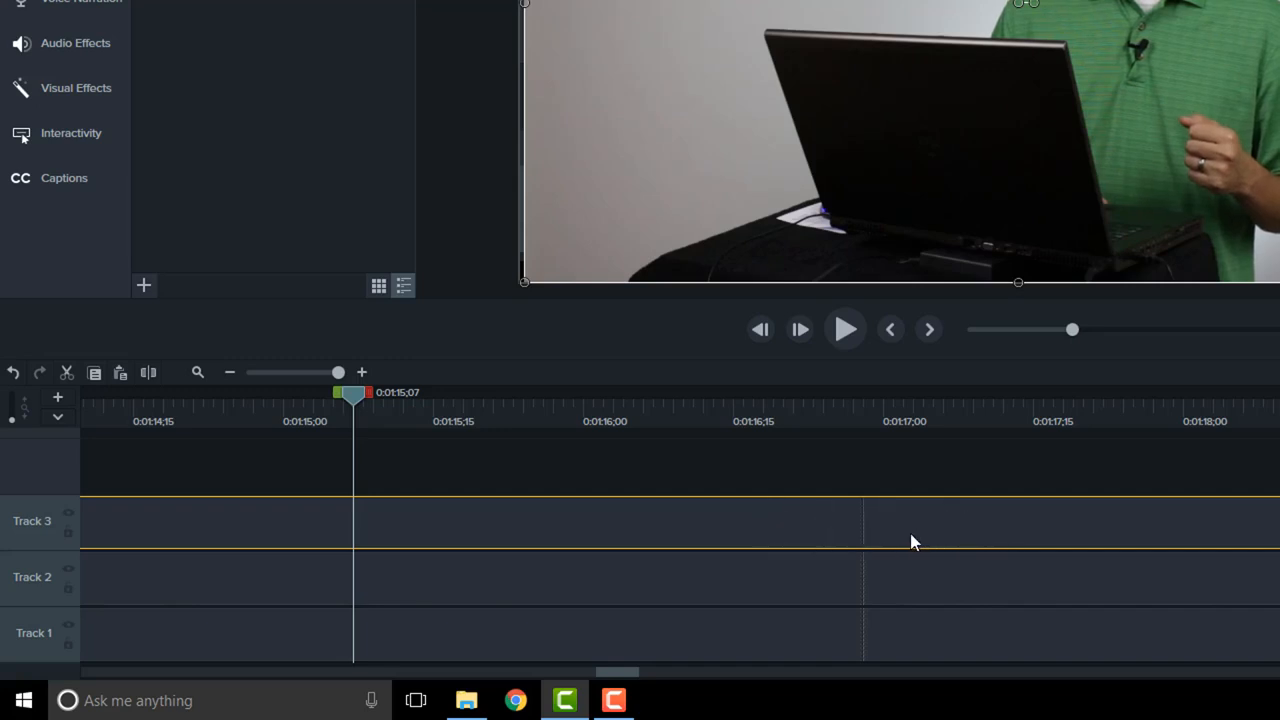
pyautogui.click(599, 405)
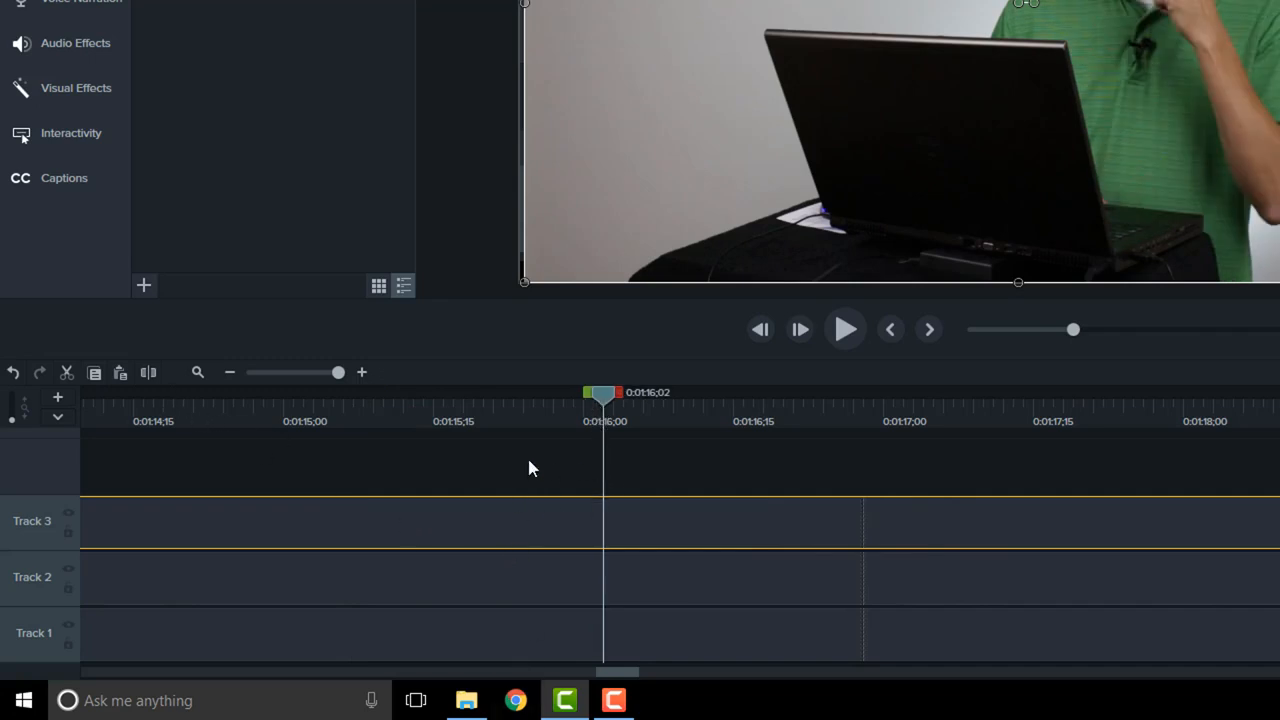
pyautogui.moveTo(527, 455); pyautogui.dragTo(565, 634)
pyautogui.click(154, 371)
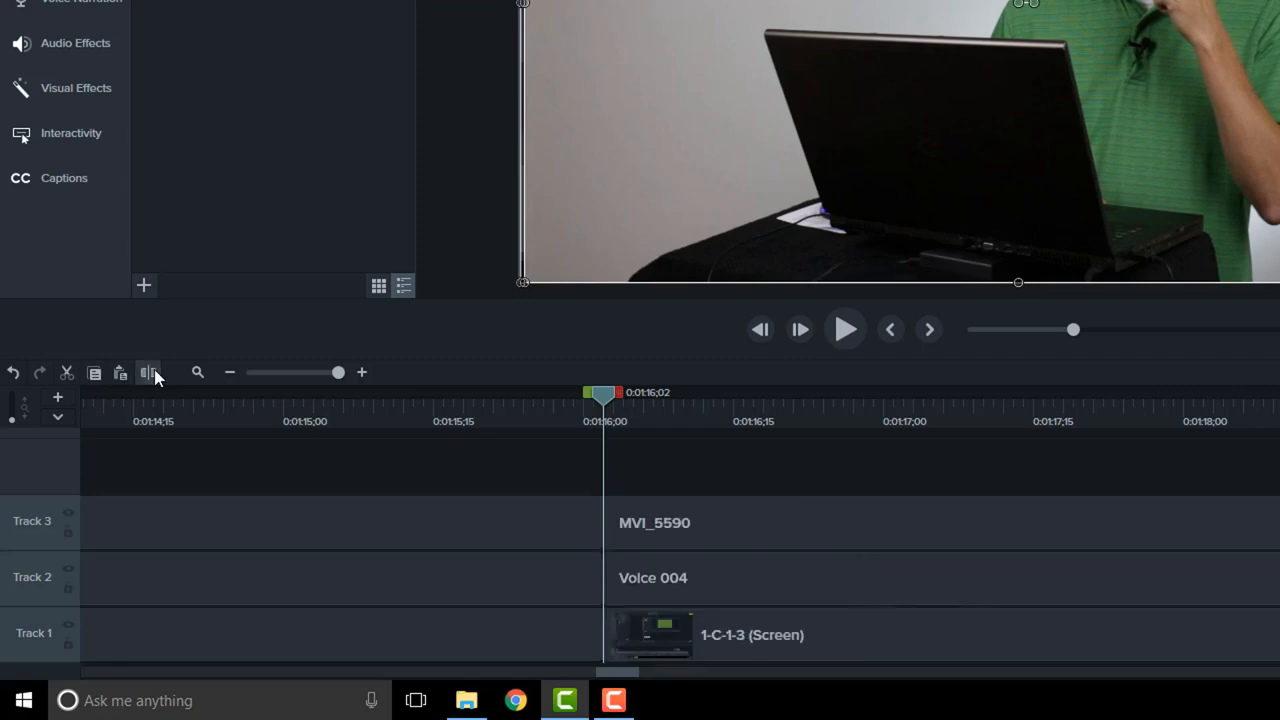
# Step: Shift the parts after the split on all three tracks along the timeline, and undo both the shift and the split
pyautogui.moveTo(733, 449); pyautogui.dragTo(766, 637)
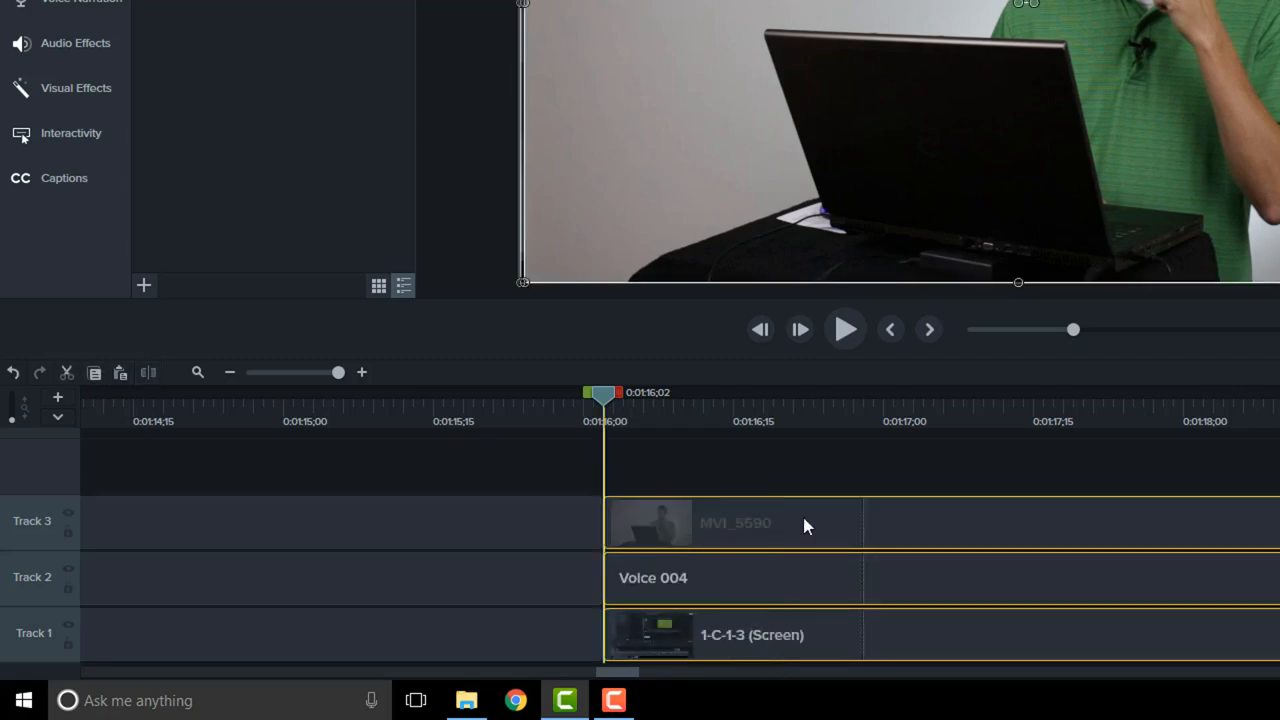
pyautogui.moveTo(805, 525); pyautogui.dragTo(840, 525)
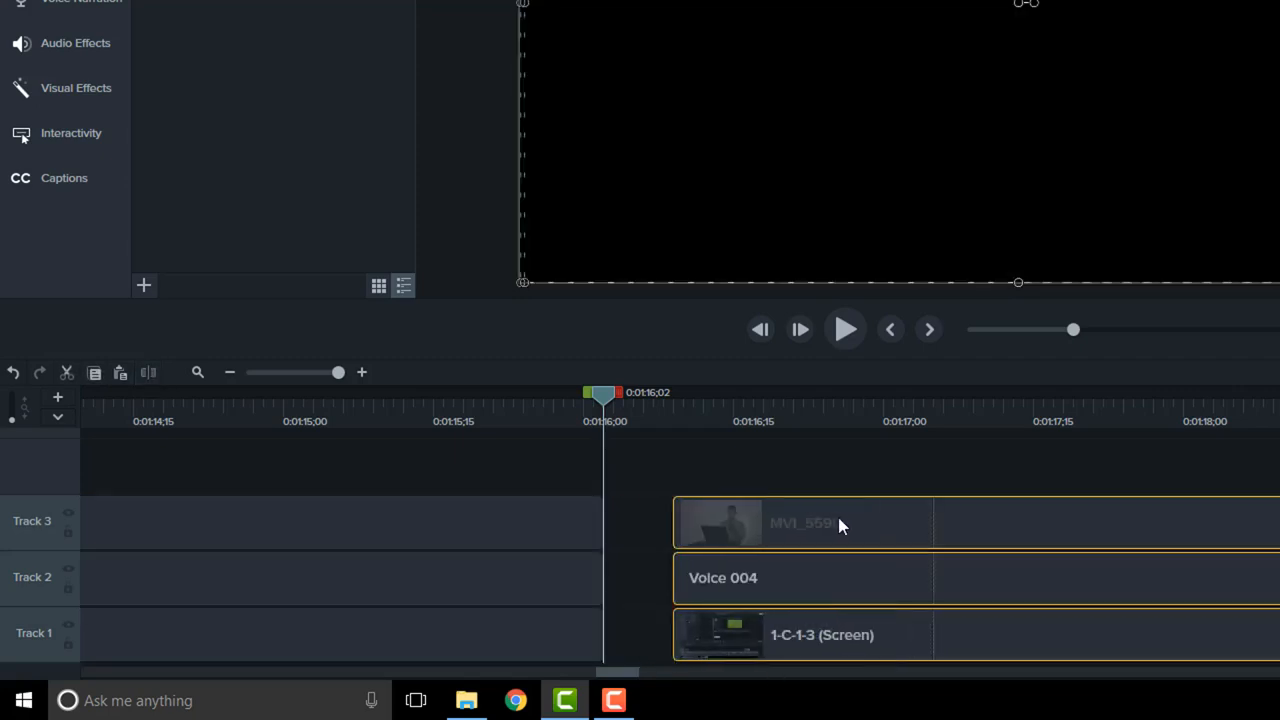
pyautogui.click(13, 372)
pyautogui.click(13, 372)
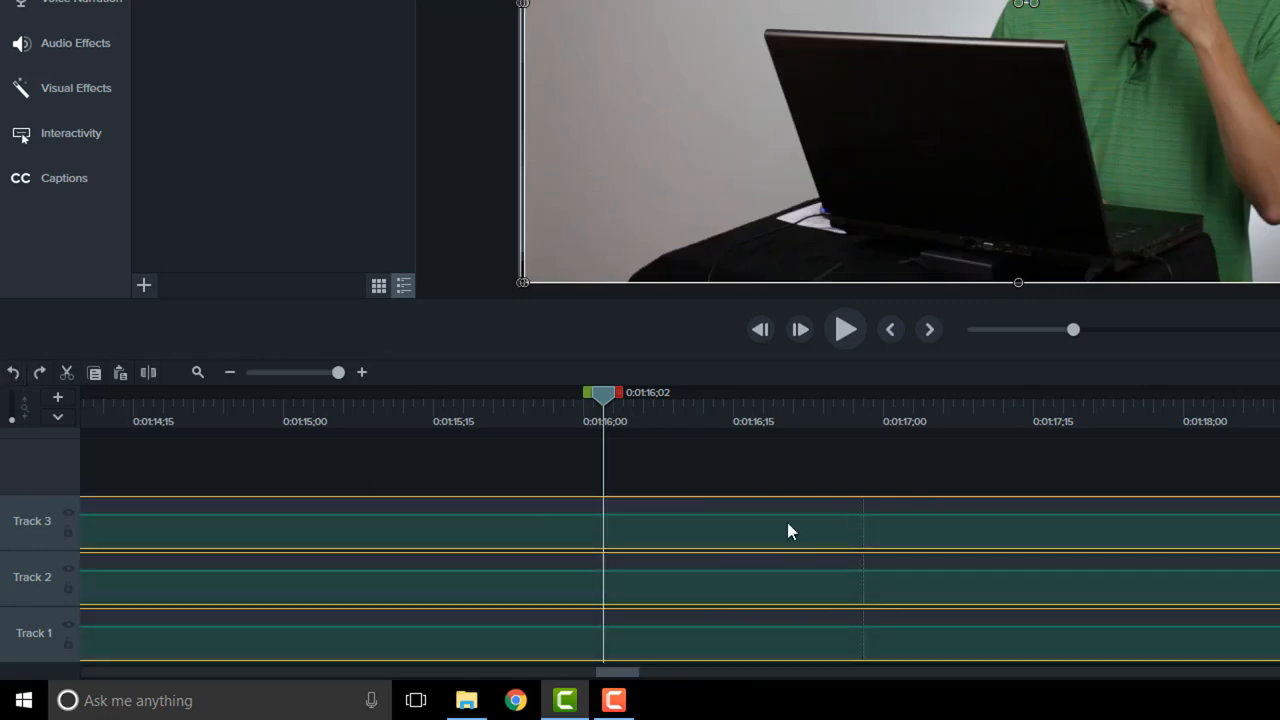
# Step: Cut the range from 0:01:16;02 to 0:01:16;16 out of all tracks and place the playhead at 0:01:16;07
pyautogui.click(736, 478)
pyautogui.moveTo(619, 390); pyautogui.dragTo(760, 392)
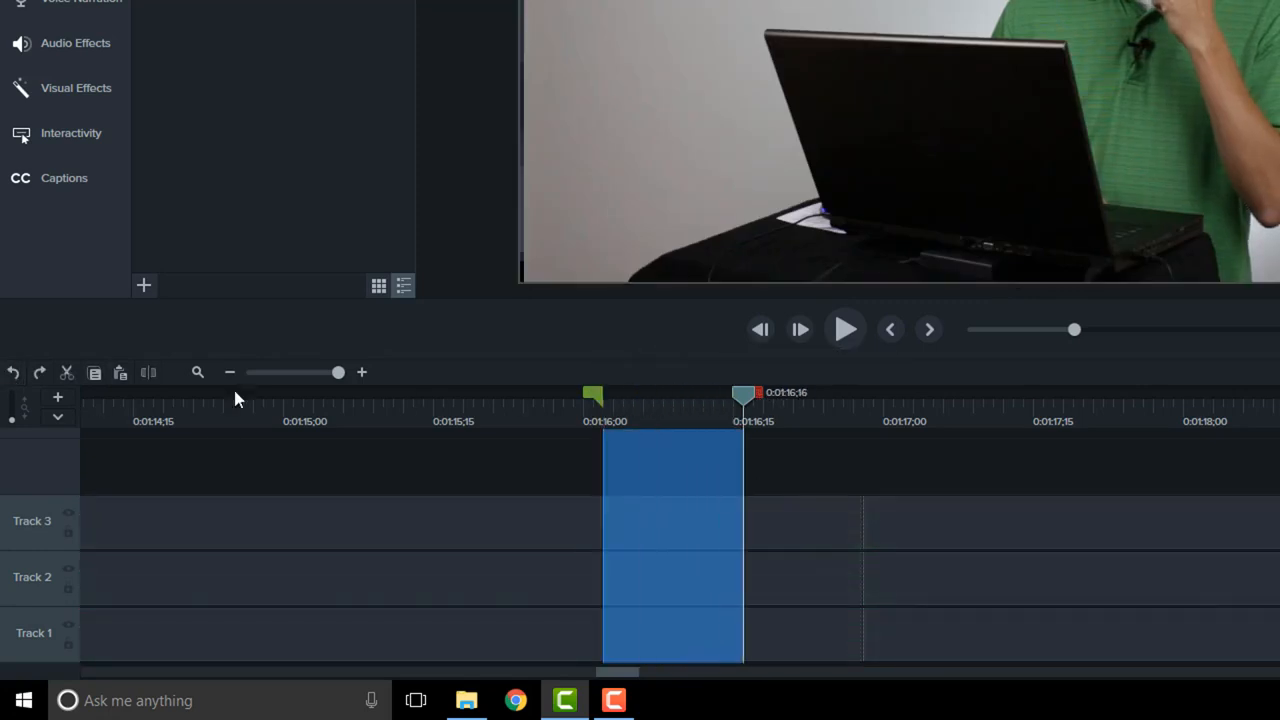
pyautogui.click(67, 373)
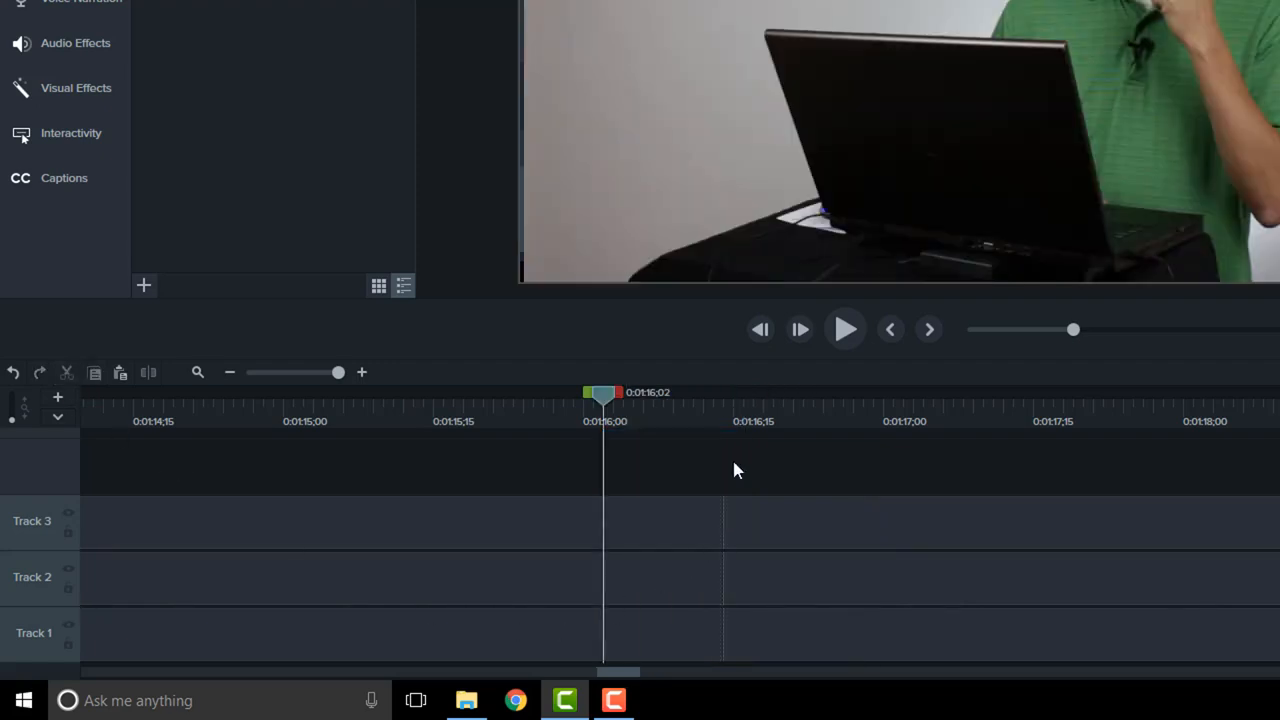
pyautogui.click(654, 404)
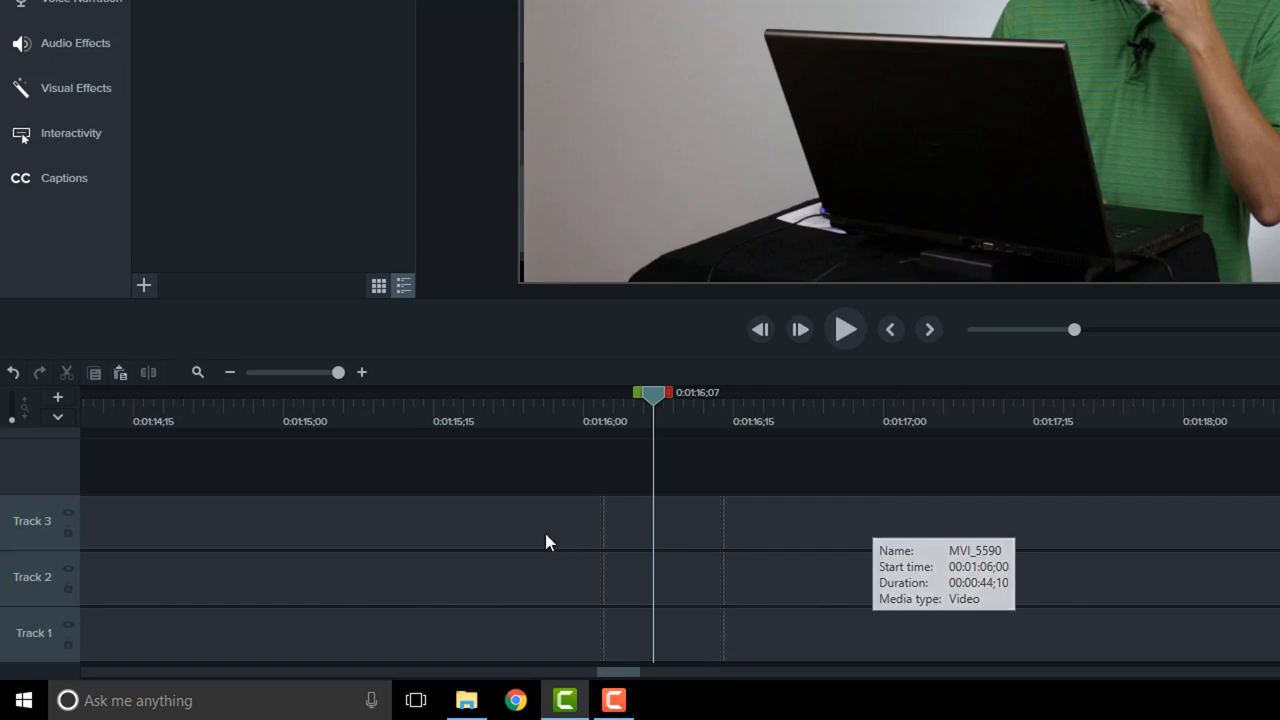
# Step: Turn off auto-stitching in the program preferences
pyautogui.click(279, 372)
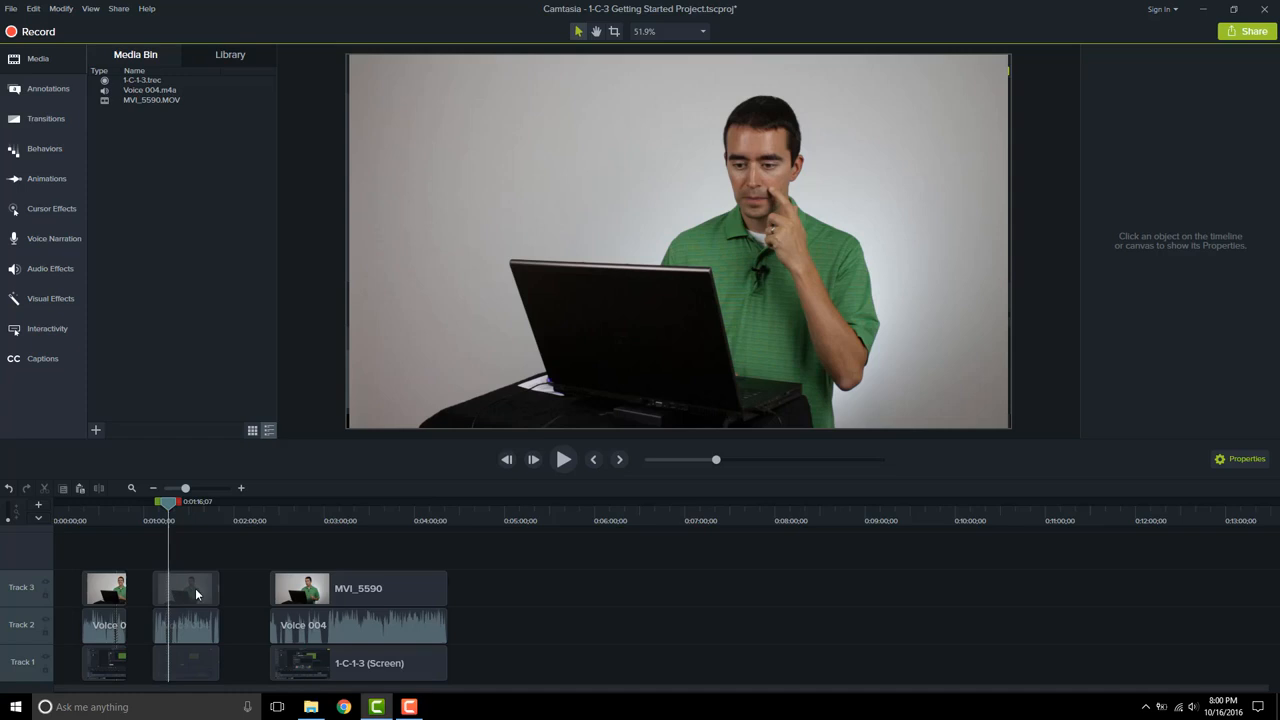
pyautogui.click(33, 8)
pyautogui.click(111, 386)
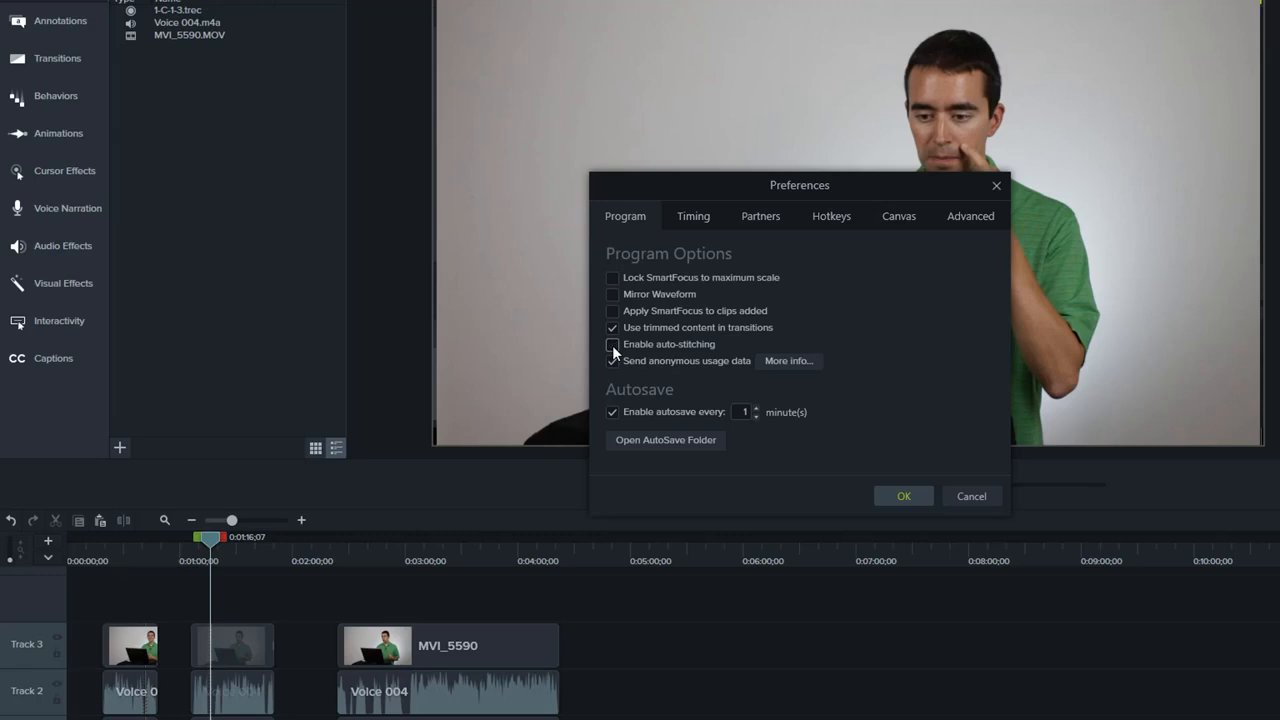
pyautogui.click(897, 497)
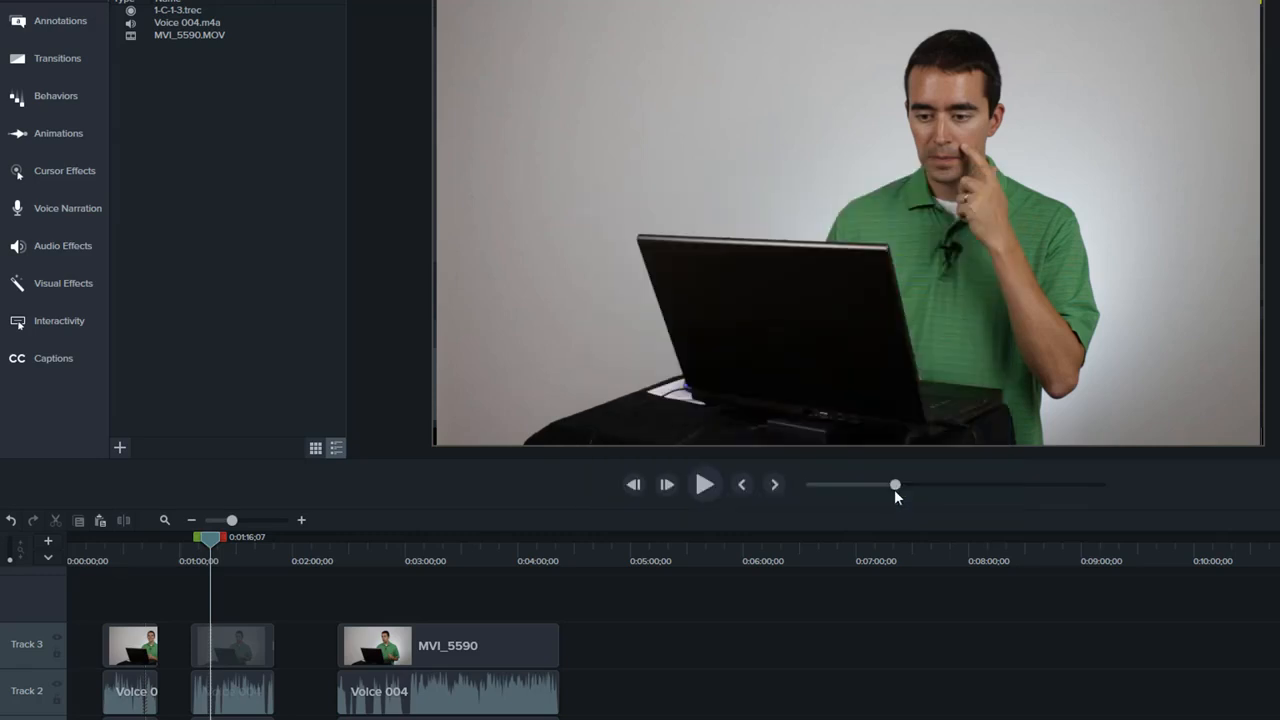
# Step: Cut the range from 0:01:16;26 to 0:01:17;03 out of all tracks
pyautogui.moveTo(233, 520); pyautogui.dragTo(311, 520)
pyautogui.moveTo(406, 538); pyautogui.dragTo(624, 540)
pyautogui.click(57, 522)
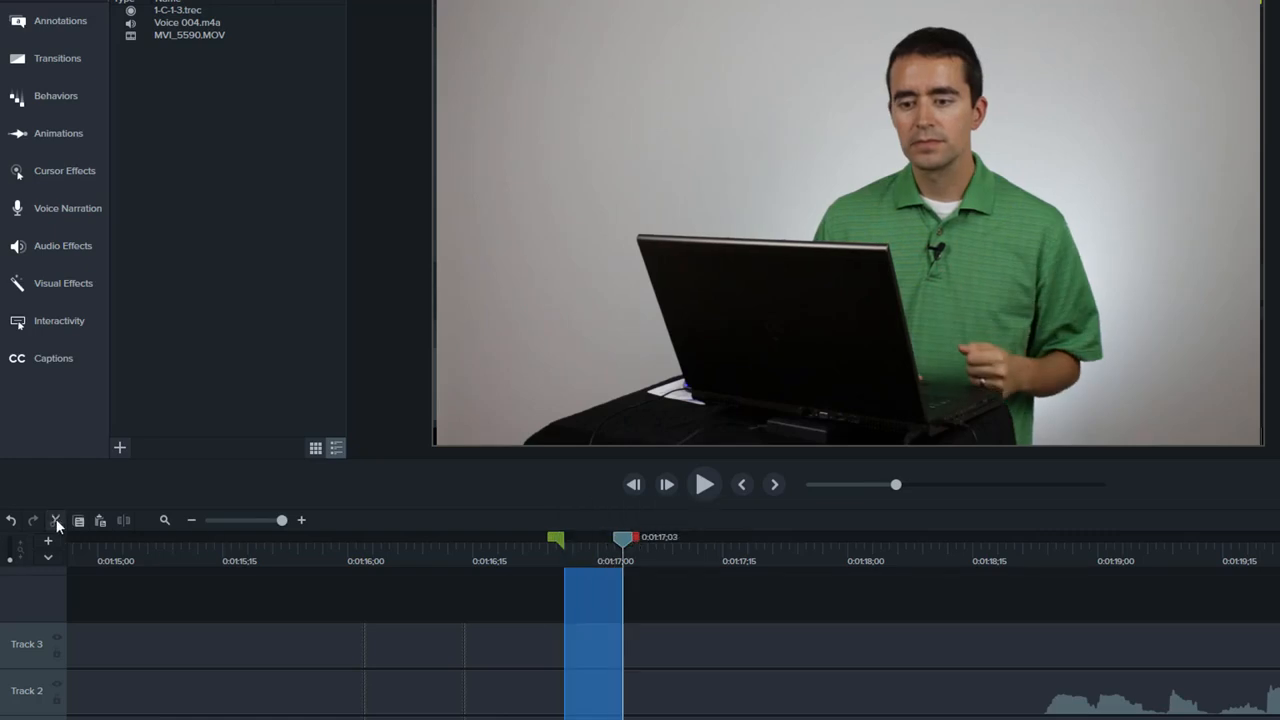
# Step: Select the two MVI_5590 pieces meeting at the 0:01:16;26 cut on Track 3 and stitch them together
pyautogui.click(641, 646)
pyautogui.moveTo(639, 638)
pyautogui.mouseDown()
pyautogui.moveTo(671, 636)
pyautogui.moveTo(616, 639)
pyautogui.mouseUp()
pyautogui.moveTo(541, 596); pyautogui.dragTo(598, 646)
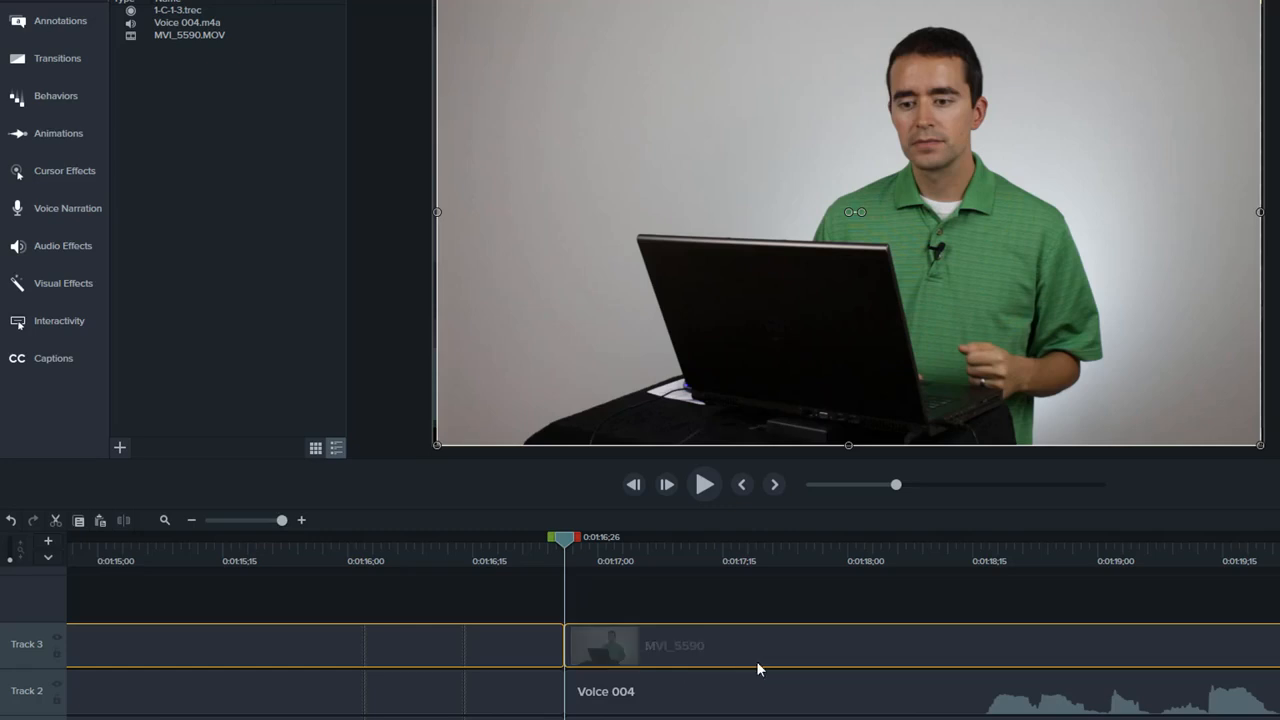
pyautogui.moveTo(612, 592); pyautogui.dragTo(601, 650)
pyautogui.rightClick(601, 650)
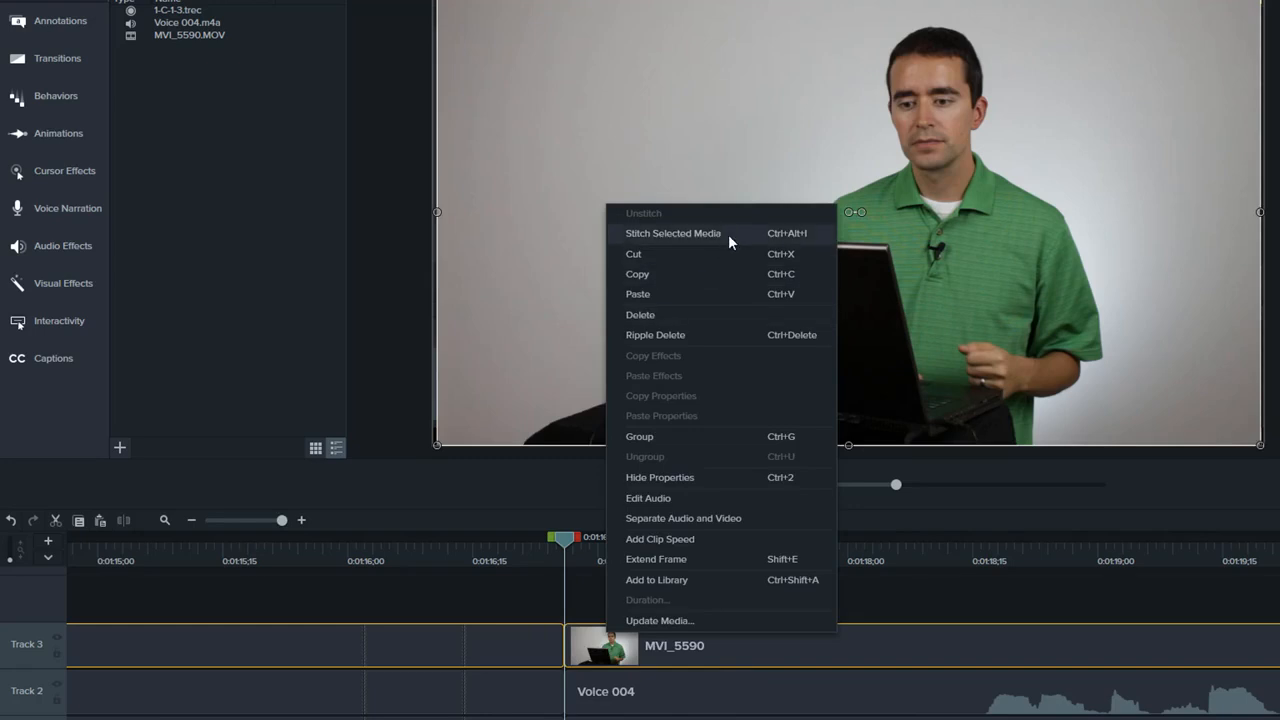
pyautogui.click(808, 235)
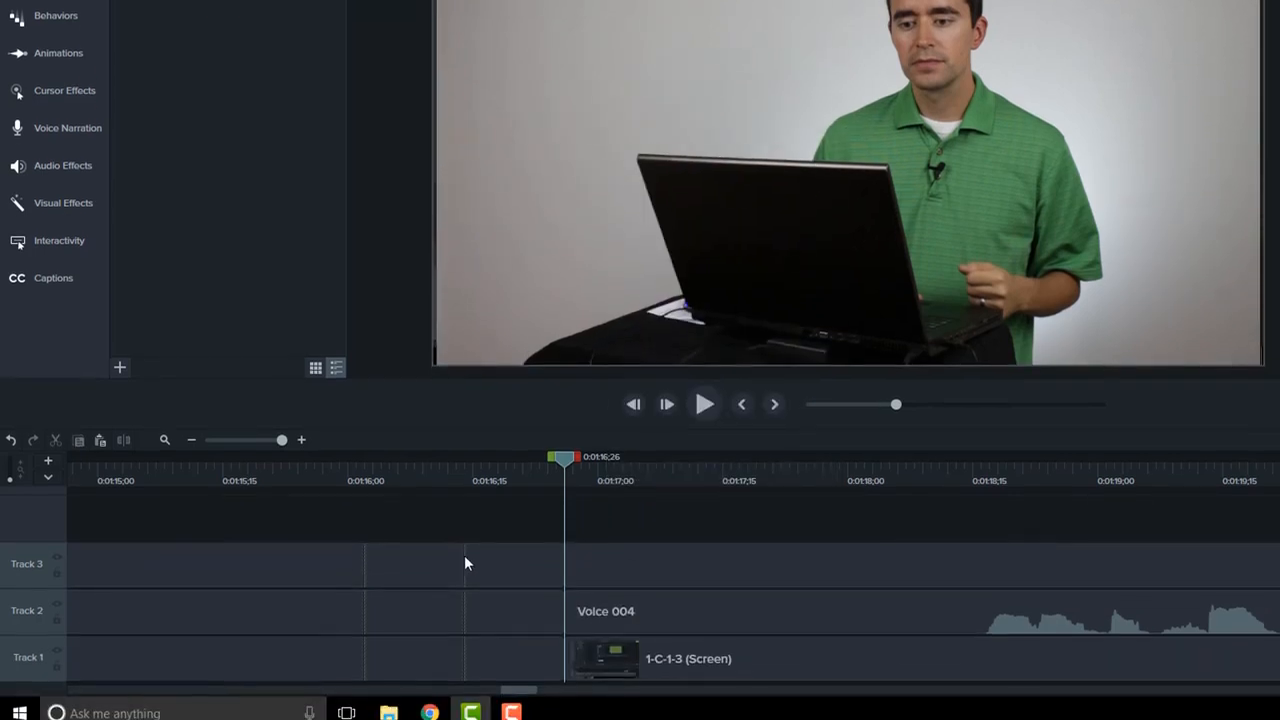
# Step: Stitch the two 1-C-1-3 (Screen) pieces at the cut on Track 1 and place the playhead at 0:01:17;02
pyautogui.click(418, 560)
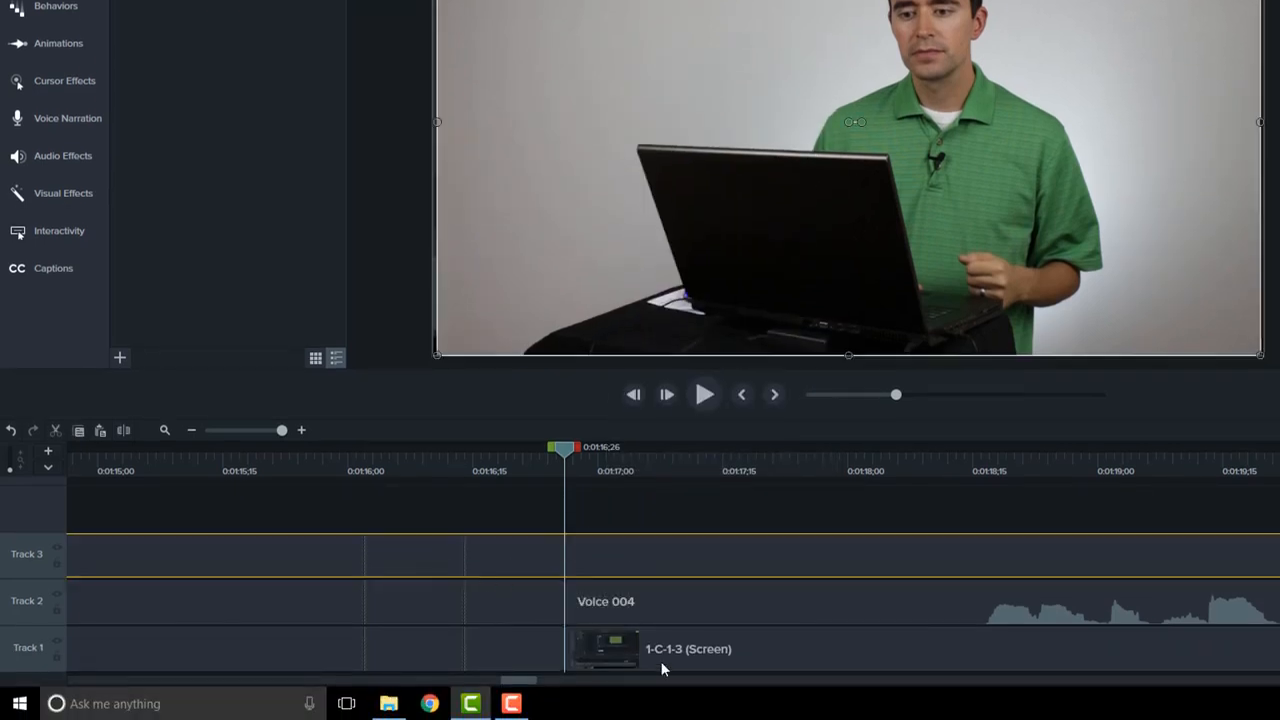
pyautogui.click(700, 615)
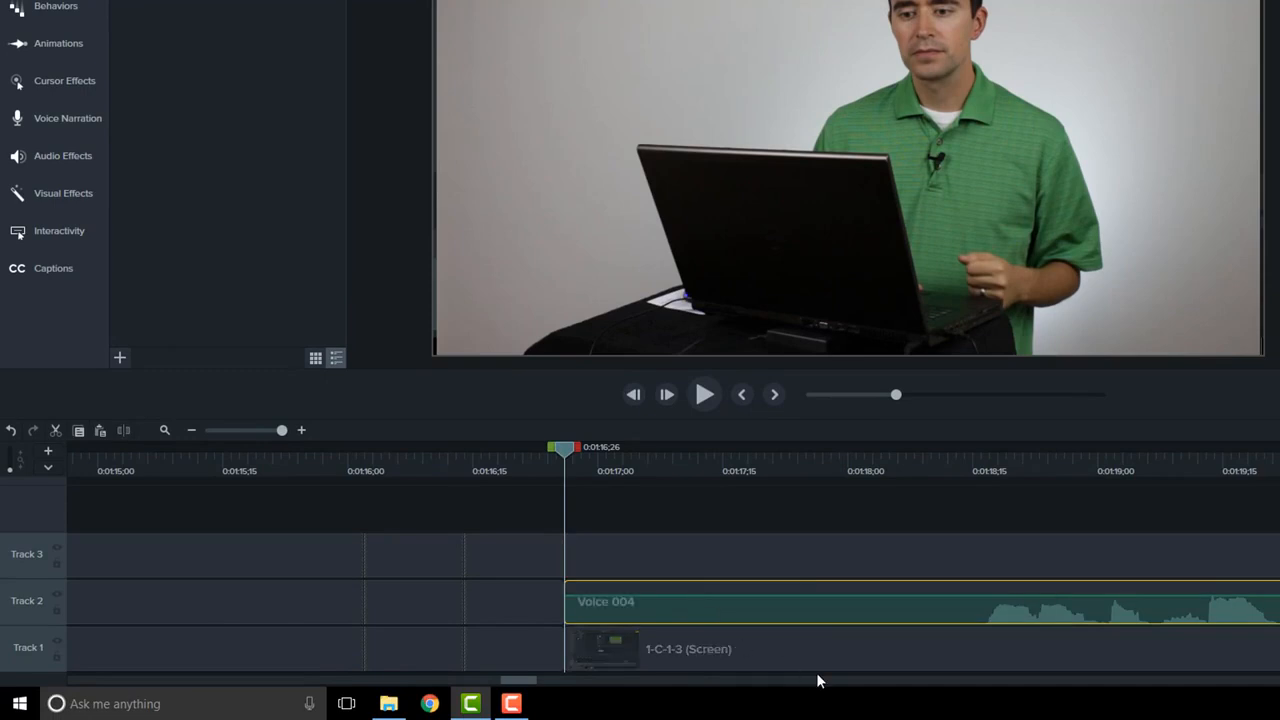
pyautogui.click(688, 647)
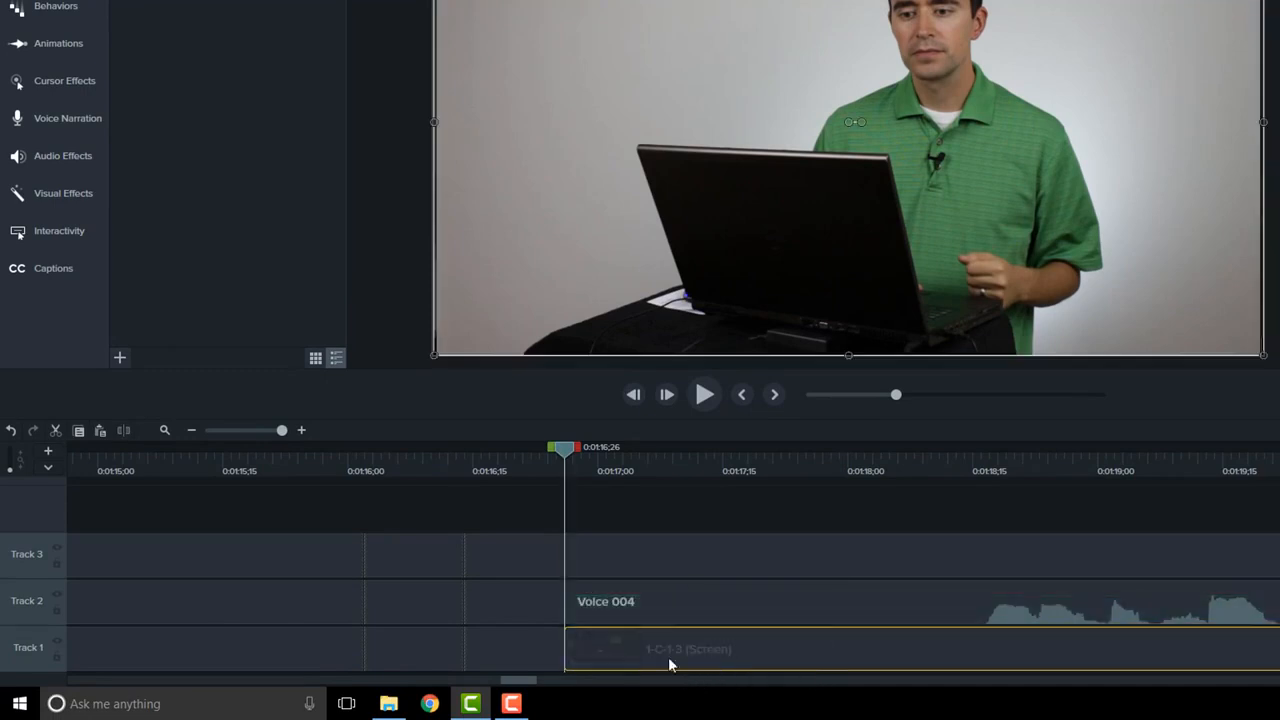
pyautogui.moveTo(686, 648); pyautogui.dragTo(516, 659)
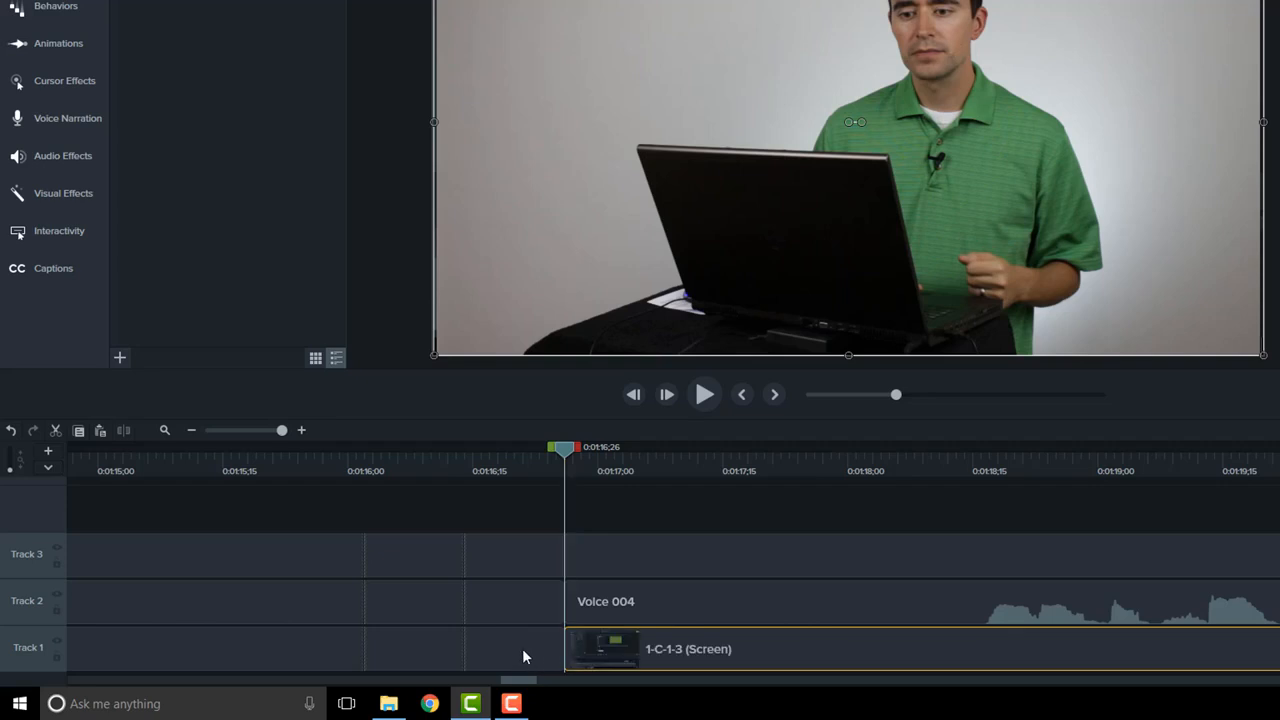
pyautogui.moveTo(517, 650); pyautogui.dragTo(624, 660)
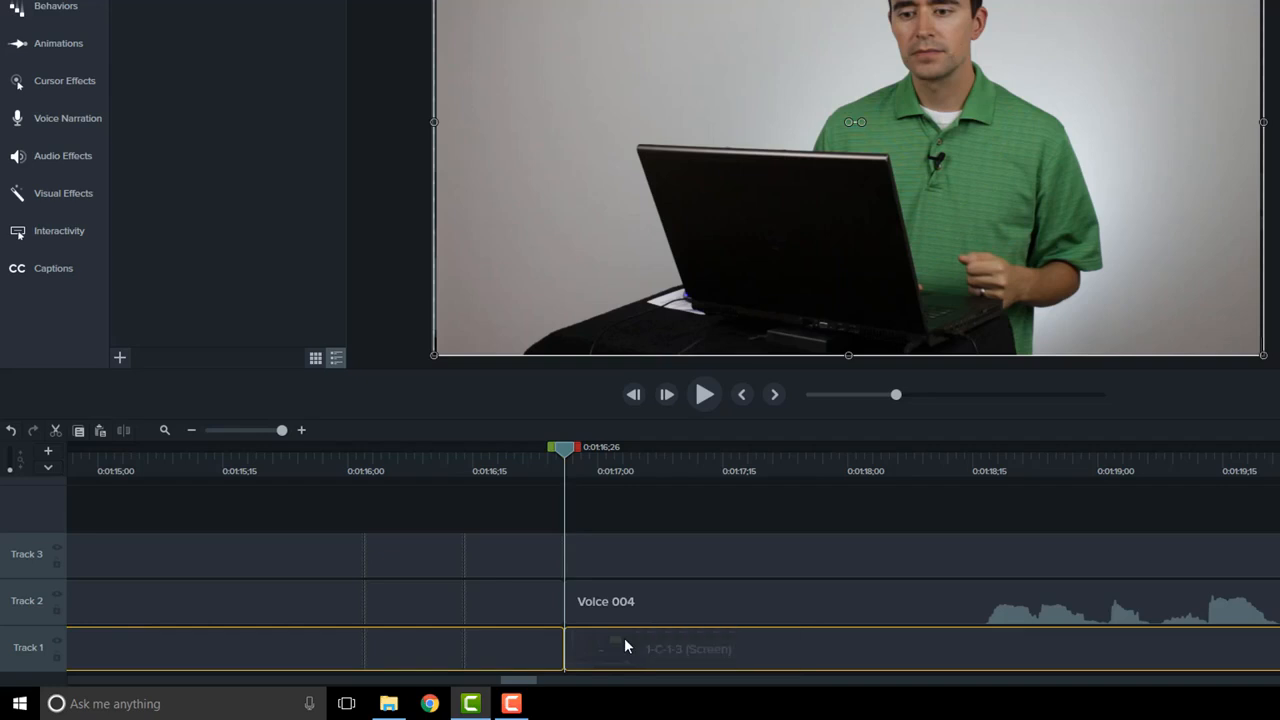
pyautogui.click(625, 639)
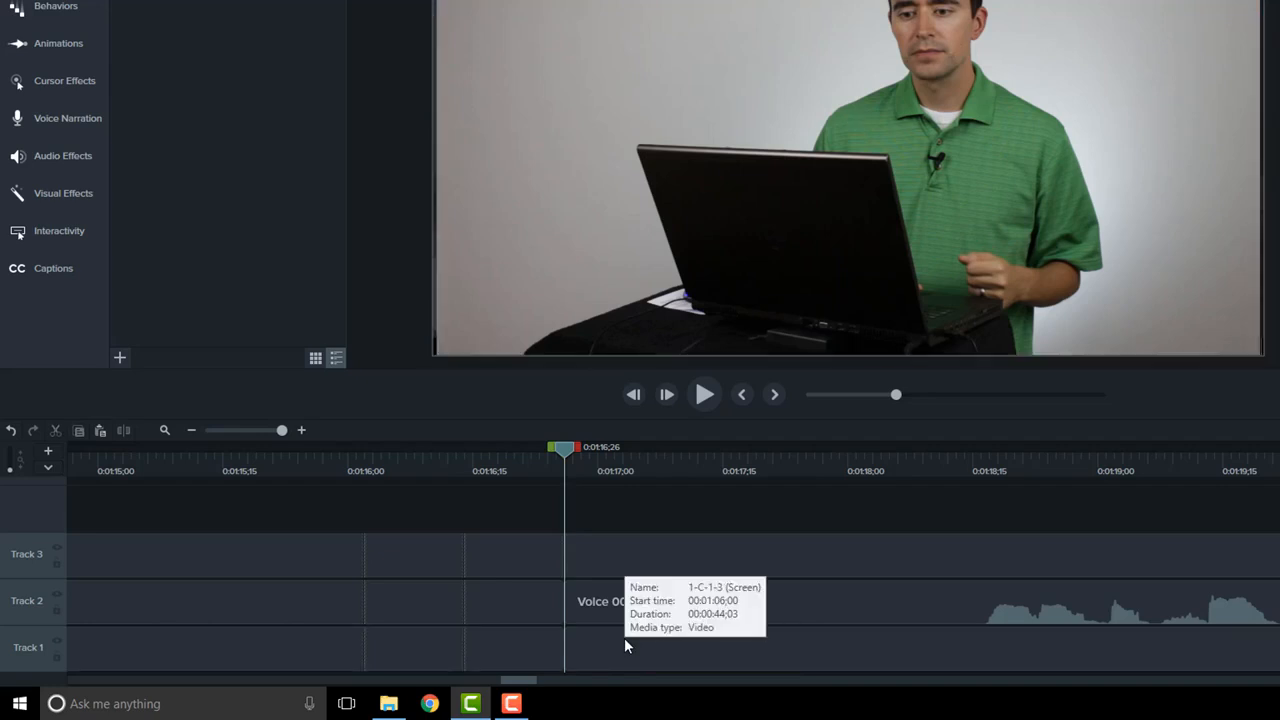
pyautogui.click(615, 468)
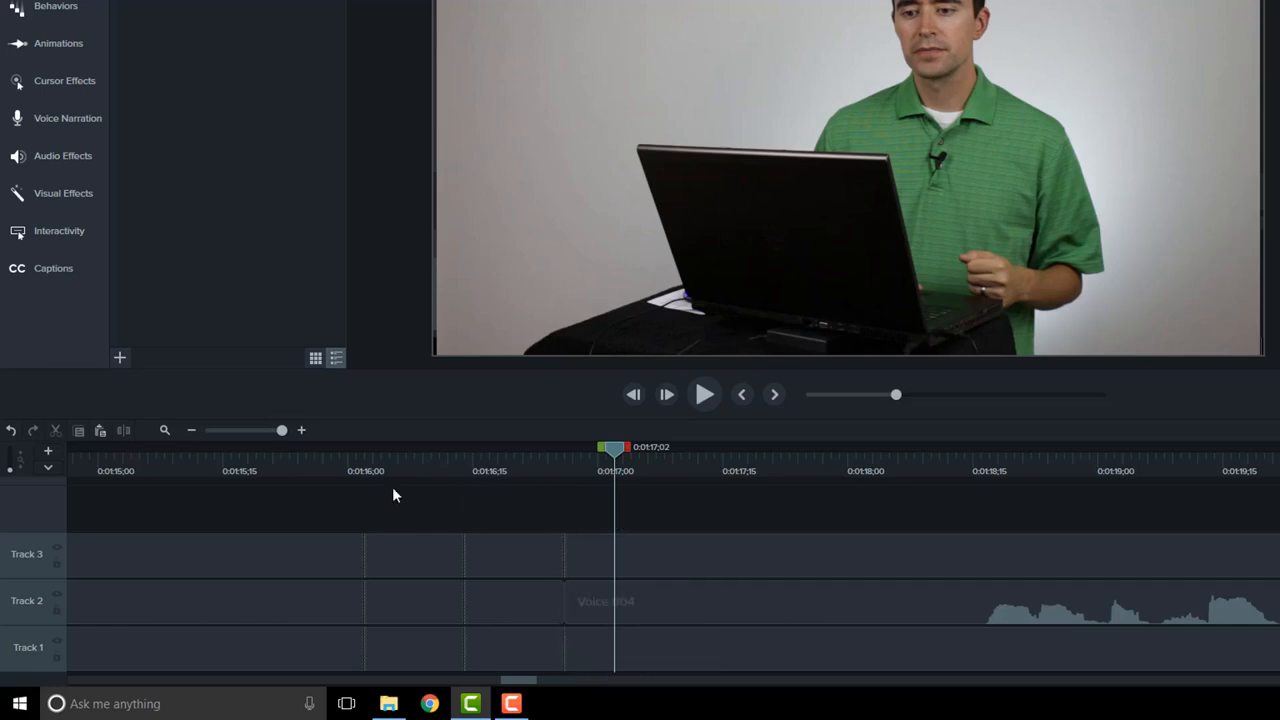
# Step: Move the first MVI_5590 clip to the start of Track 3 and place the first Voice 004 clip directly after it
pyautogui.click(236, 430)
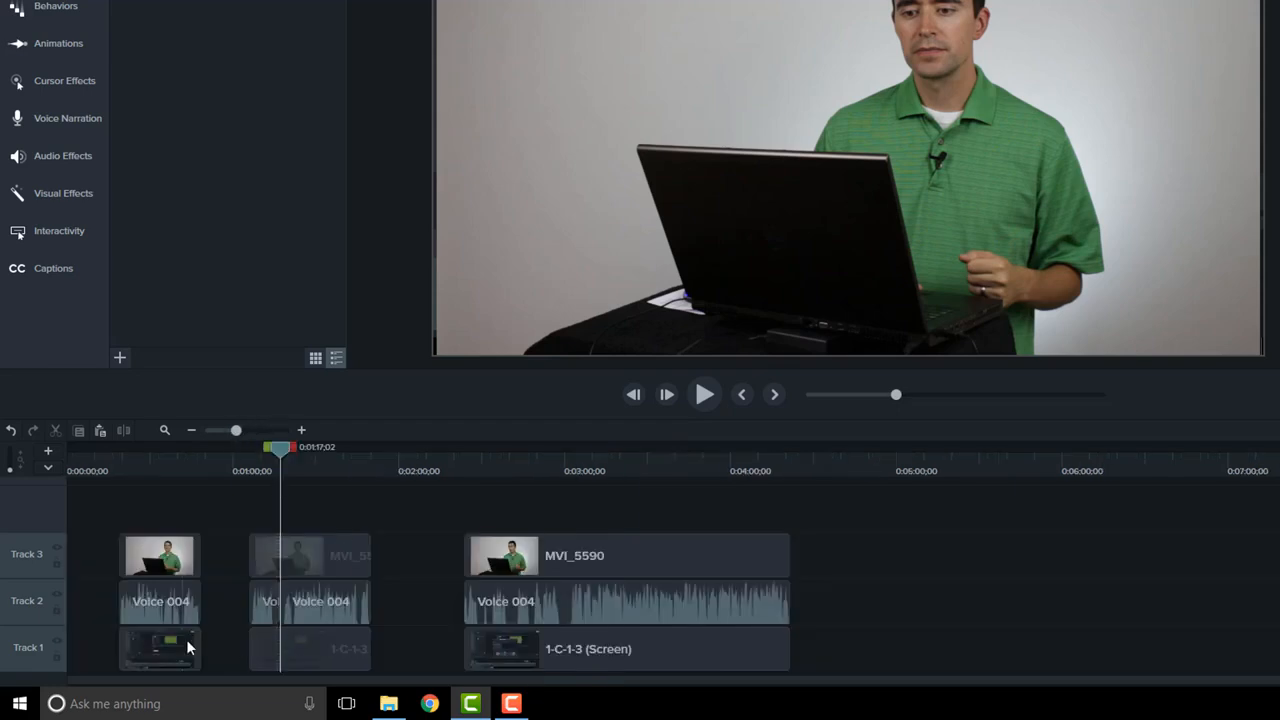
pyautogui.moveTo(157, 550); pyautogui.dragTo(51, 549)
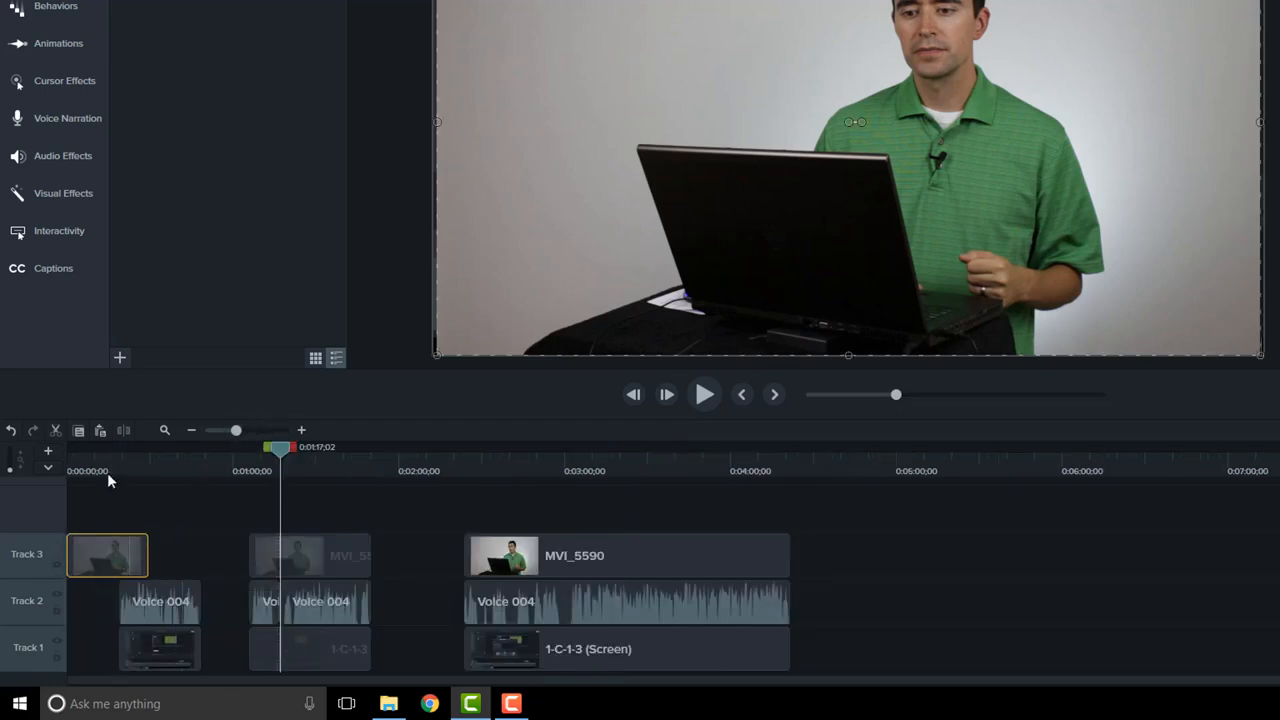
pyautogui.moveTo(164, 597); pyautogui.dragTo(193, 552)
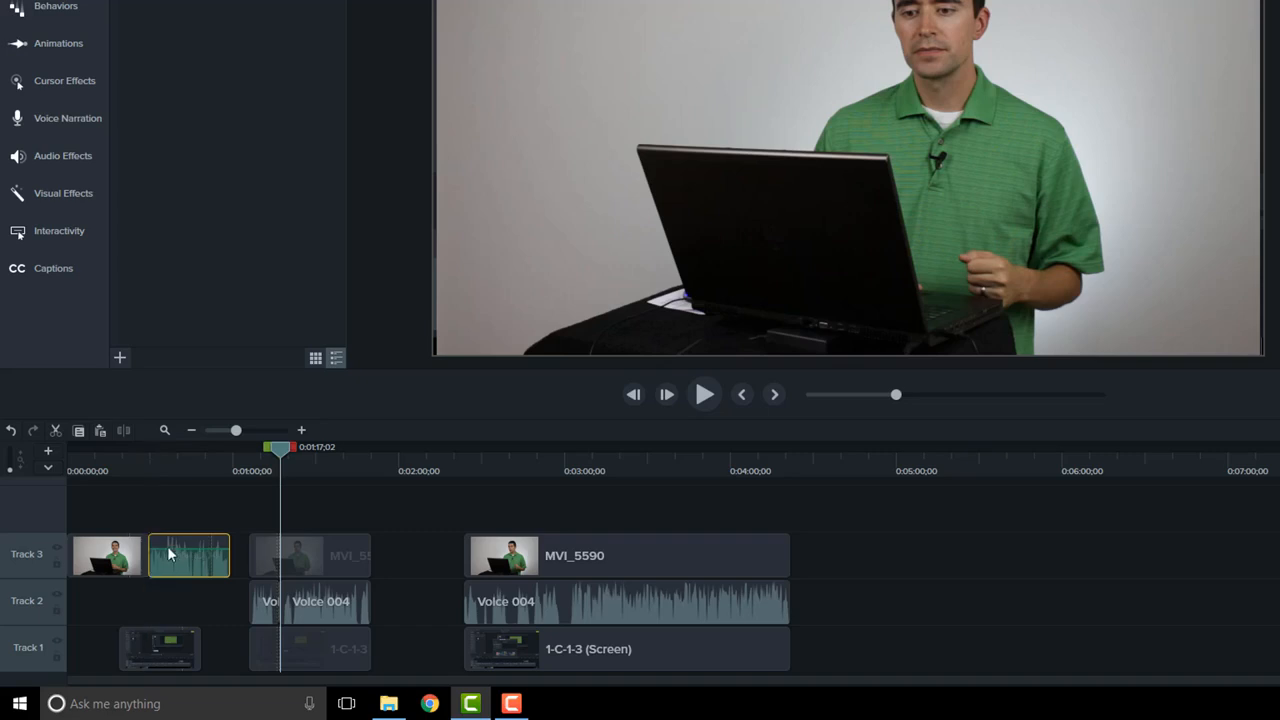
# Step: Select the adjacent MVI_5590 and Voice 004 clips on Track 3 and check whether stitching is available for them
pyautogui.click(164, 463)
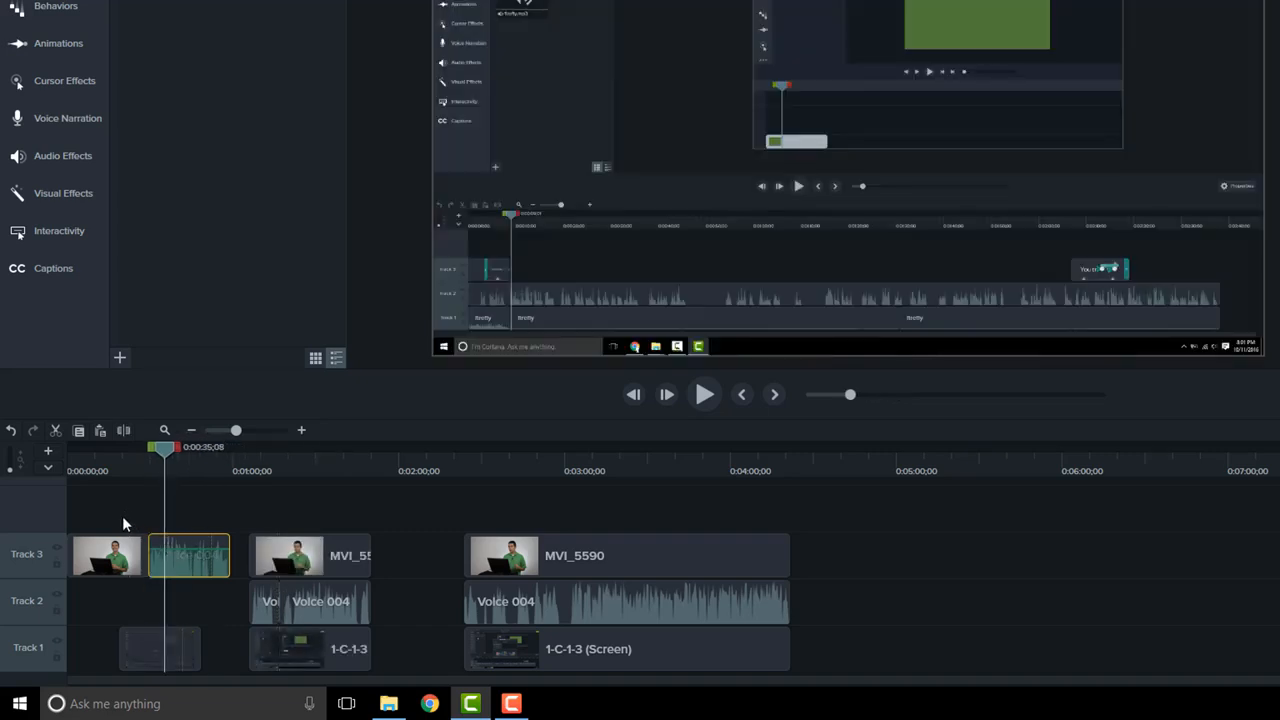
pyautogui.click(140, 550)
pyautogui.click(182, 560)
pyautogui.rightClick(190, 549)
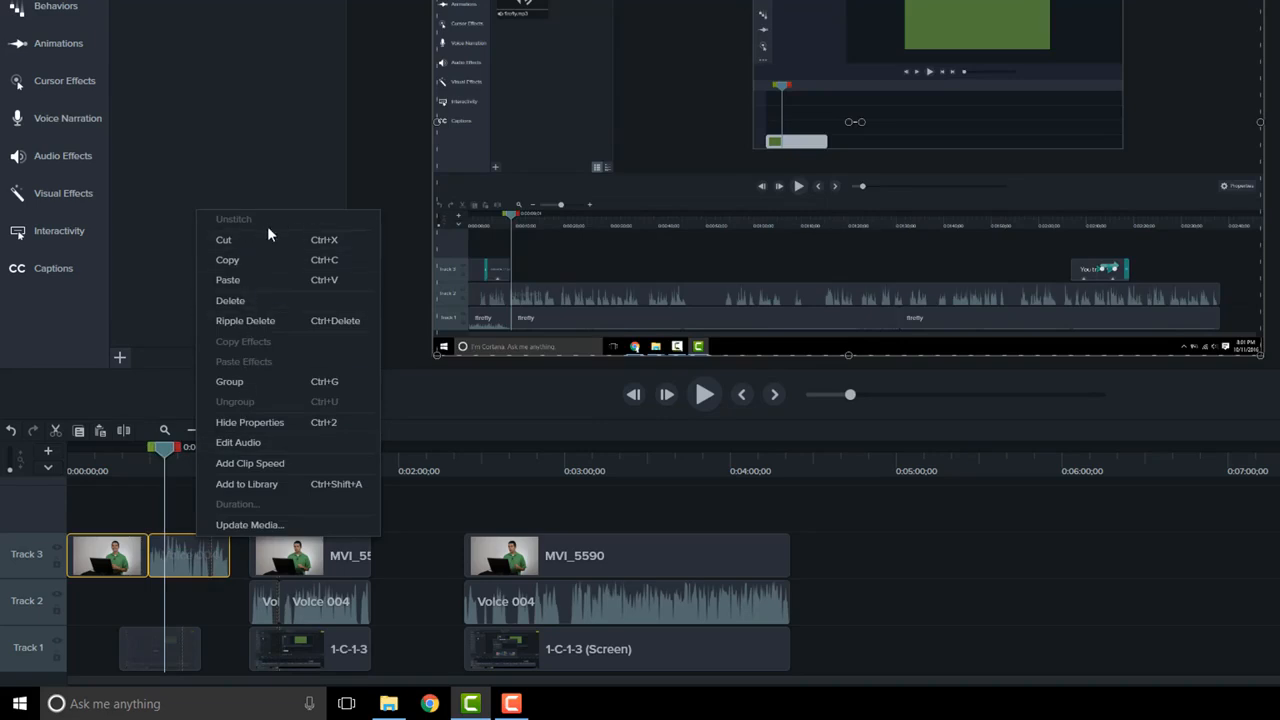
pyautogui.click(167, 553)
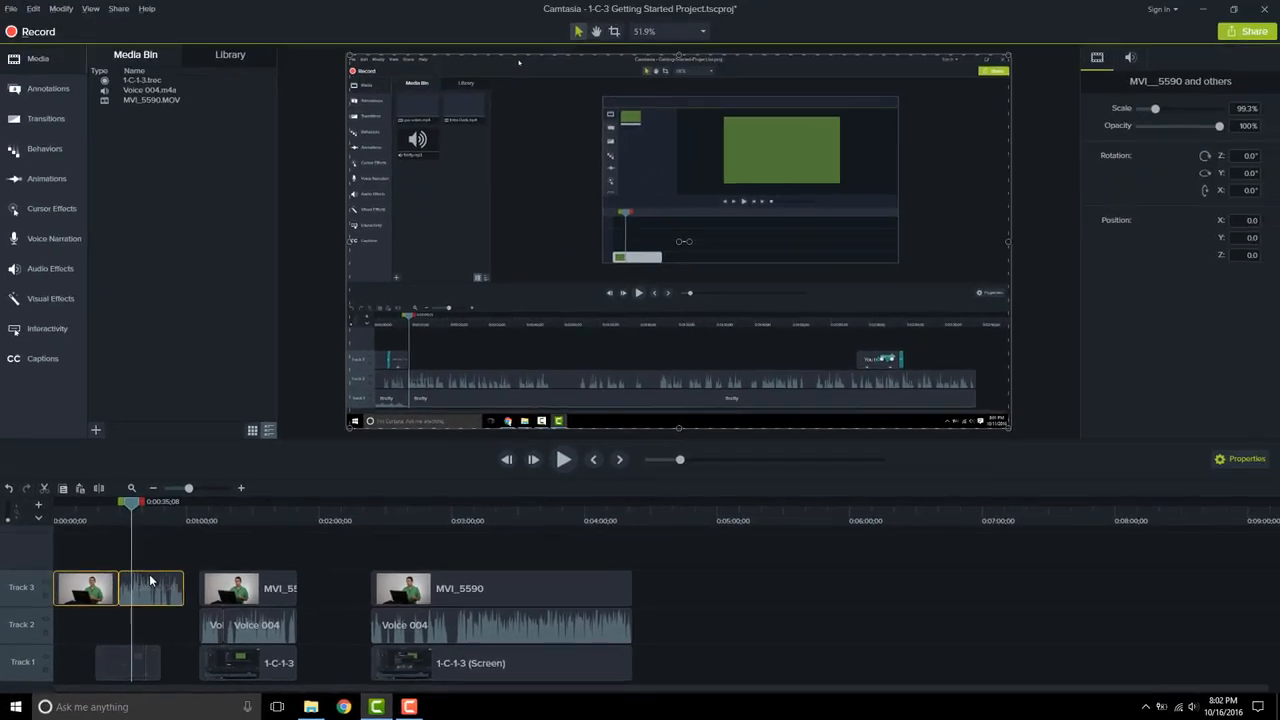
pyautogui.click(33, 9)
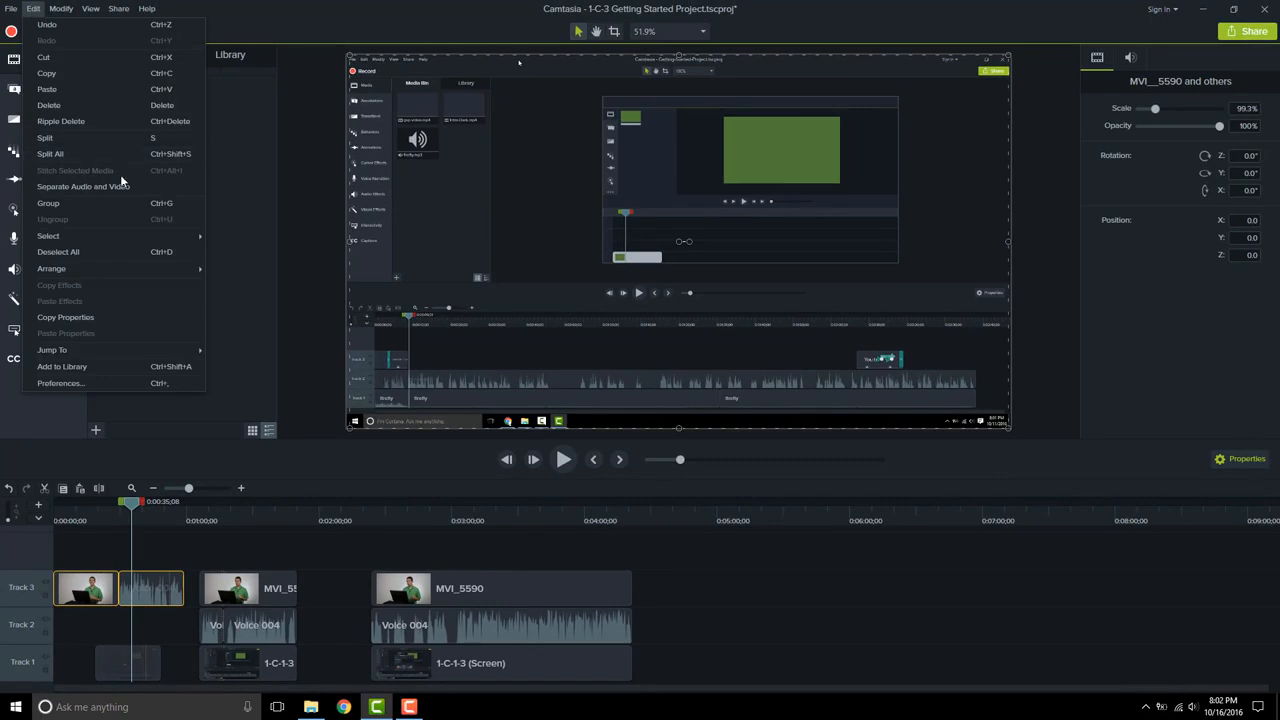
pyautogui.click(150, 592)
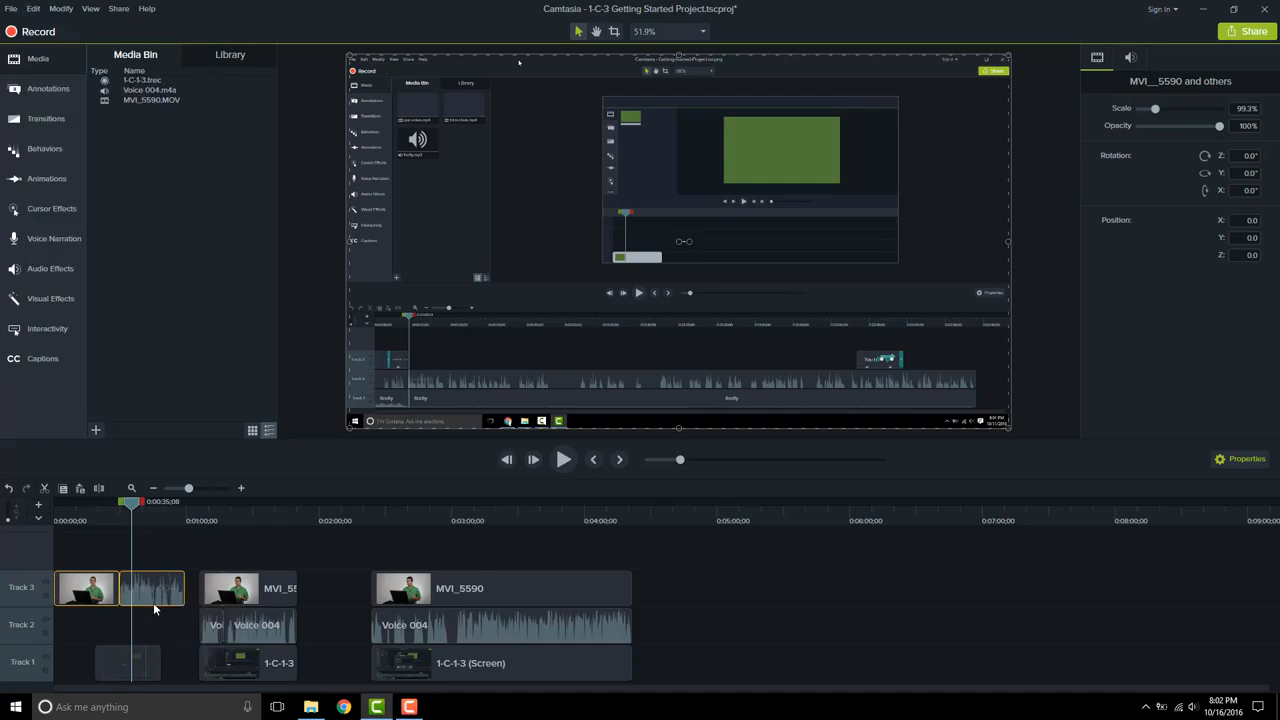
# Step: Return the Voice 004 clip to Track 2 and realign the first MVI_5590 clip with the clips below it
pyautogui.moveTo(152, 598); pyautogui.dragTo(153, 653)
pyautogui.moveTo(153, 652); pyautogui.dragTo(153, 650)
pyautogui.moveTo(107, 584); pyautogui.dragTo(151, 583)
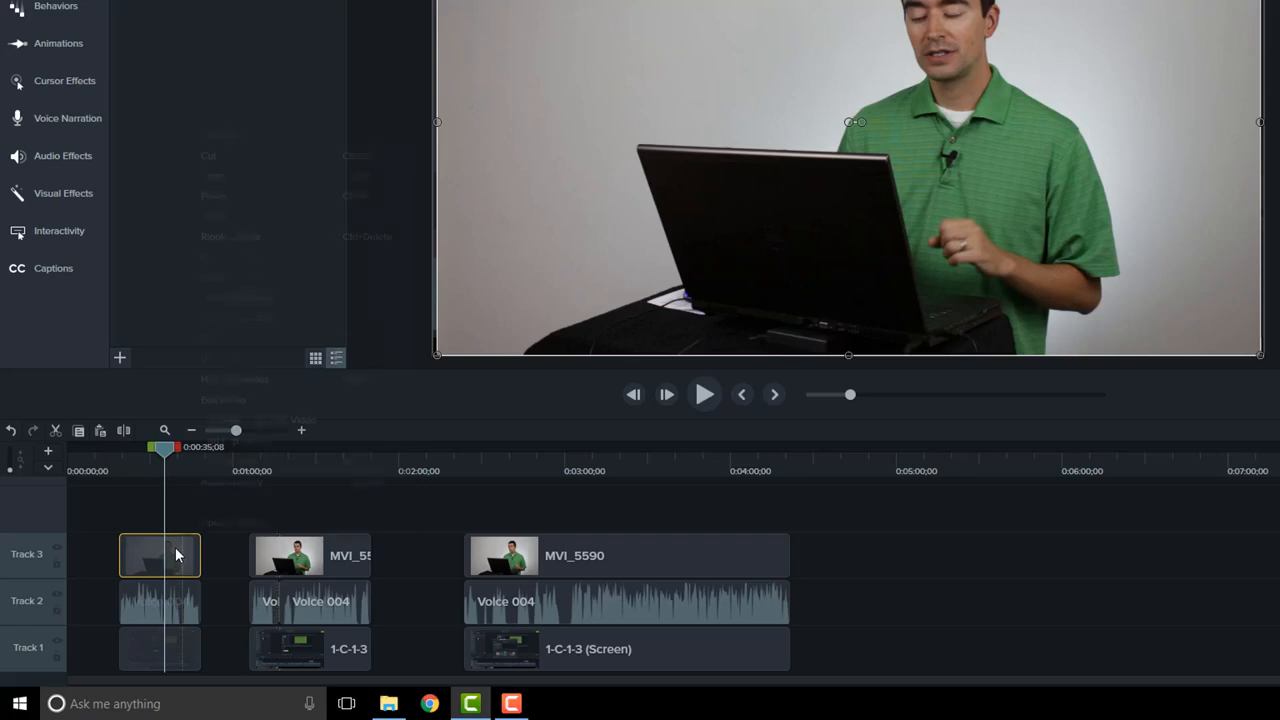
# Step: Unstitch the first MVI_5590 clip on Track 3 and select its short end piece
pyautogui.rightClick(176, 550)
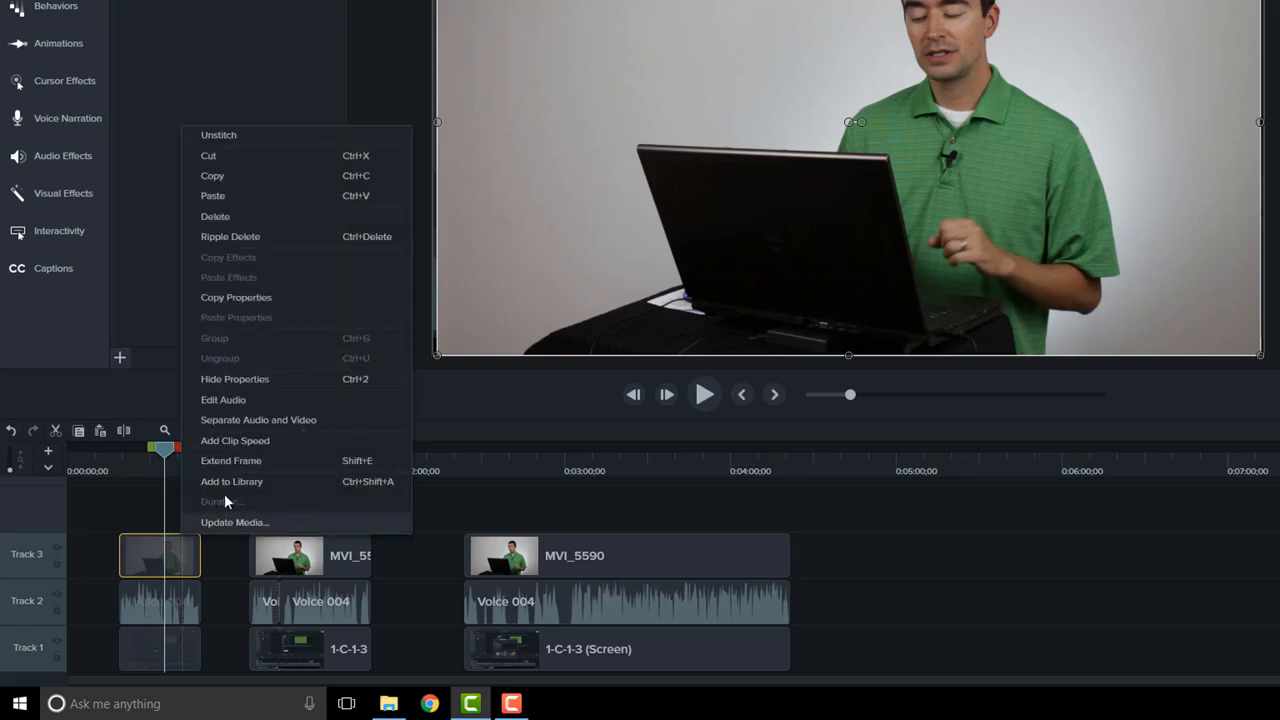
pyautogui.click(256, 136)
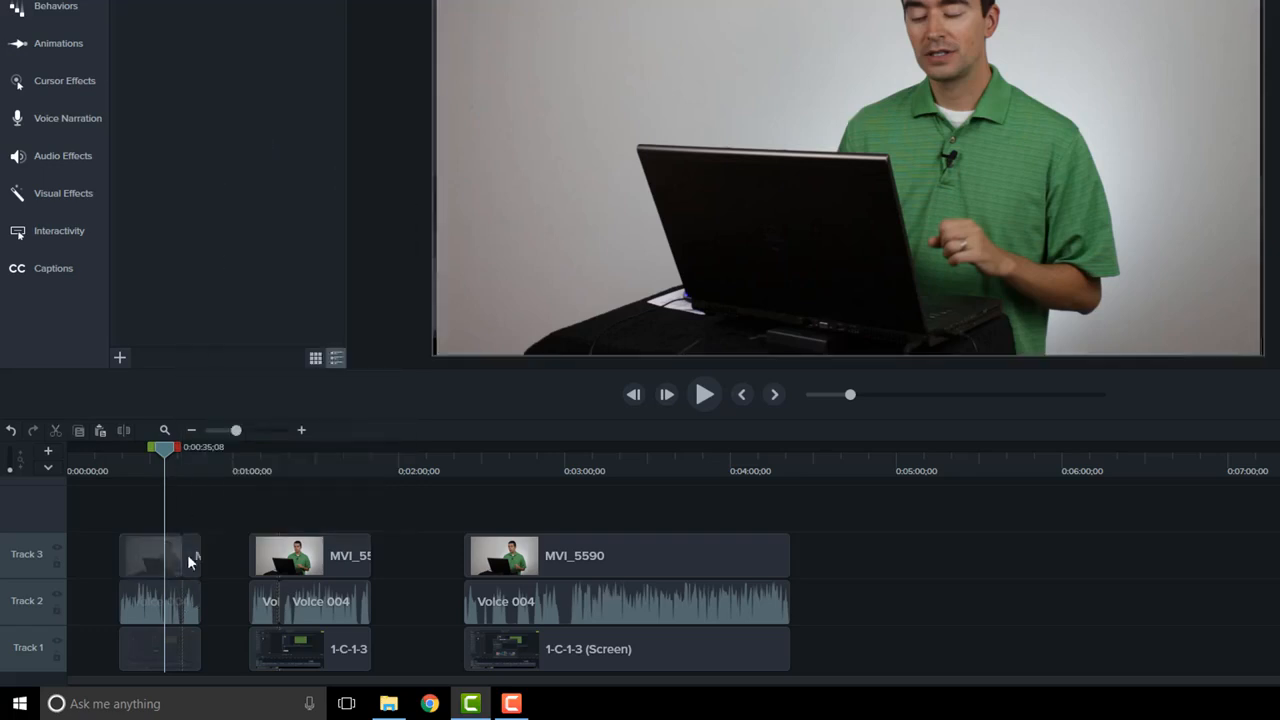
pyautogui.moveTo(193, 563)
pyautogui.mouseDown()
pyautogui.moveTo(216, 565)
pyautogui.moveTo(190, 558)
pyautogui.mouseUp()
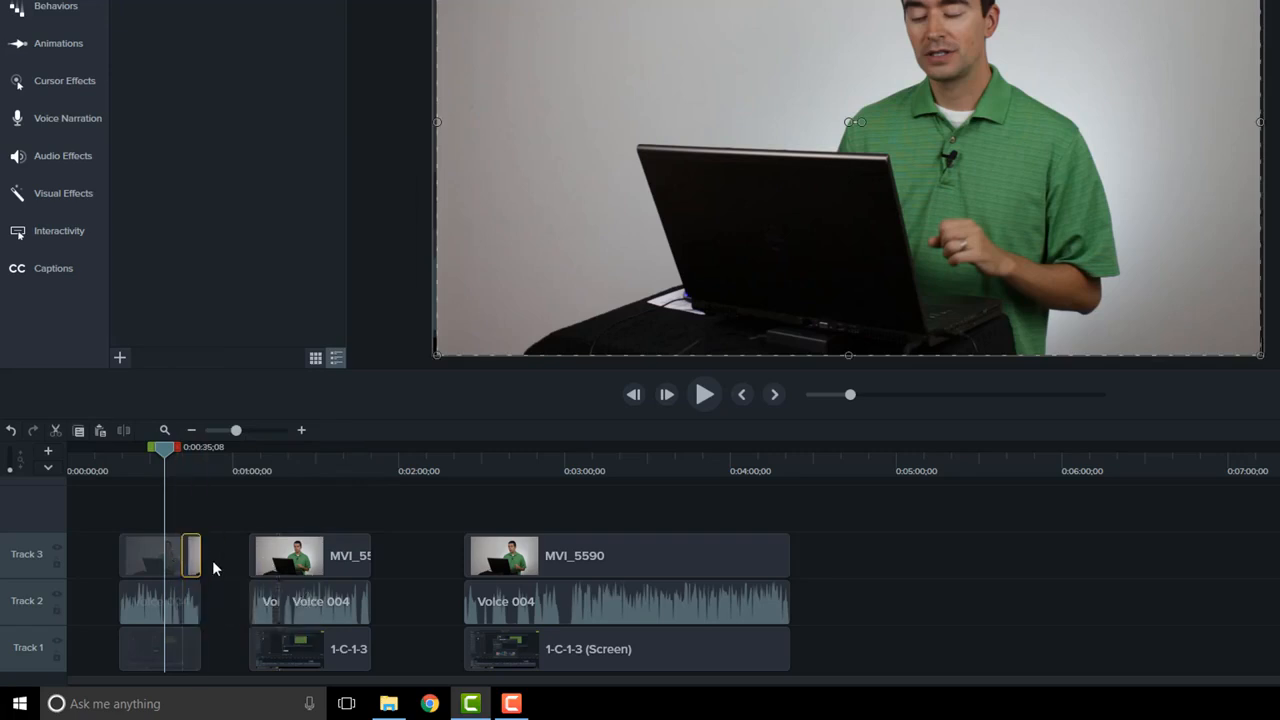
# Step: Stitch the two adjoining pieces of the first MVI_5590 clip on Track 3 back together
pyautogui.keyDown('ctrl'); pyautogui.click(151, 556); pyautogui.keyUp('ctrl')
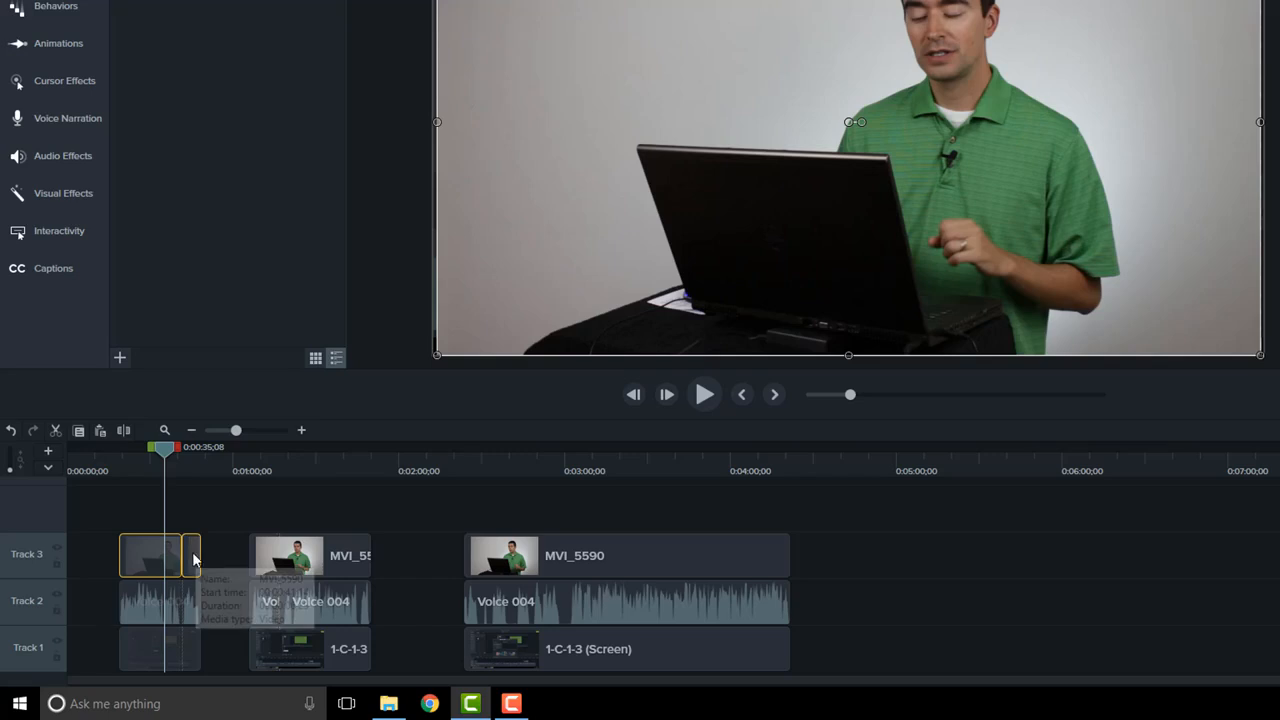
pyautogui.rightClick(193, 560)
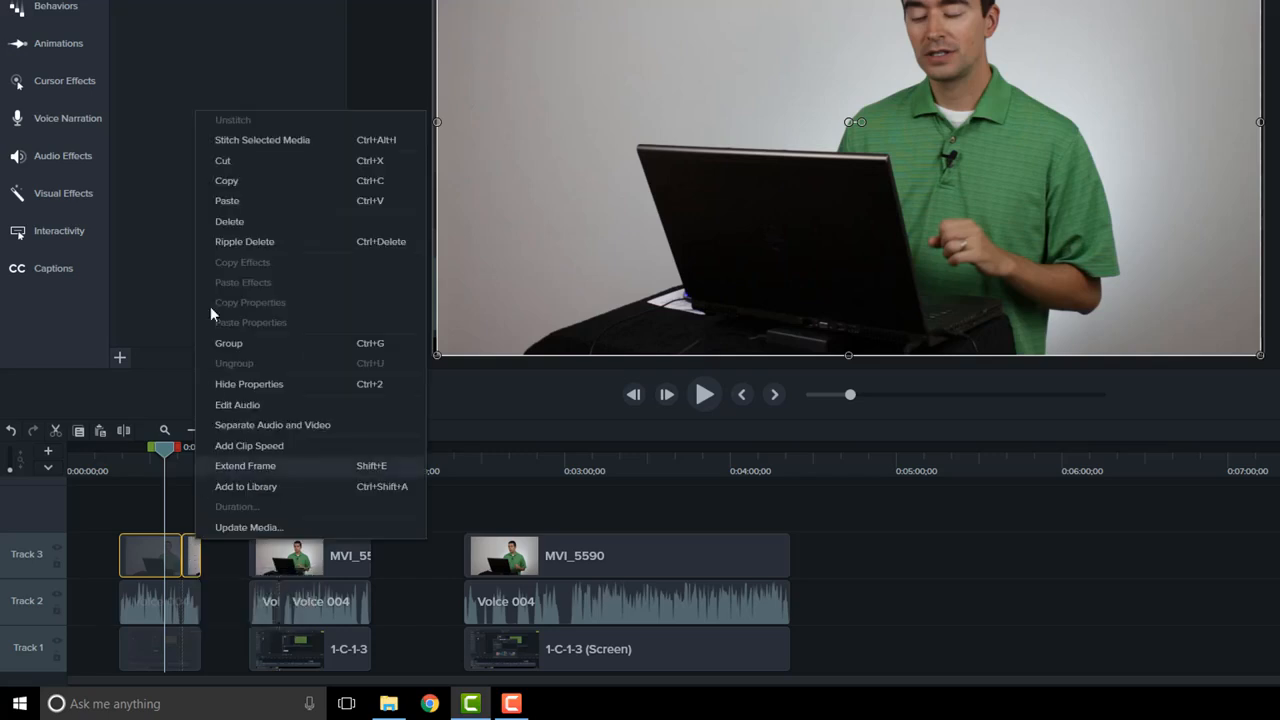
pyautogui.click(245, 143)
pyautogui.click(219, 554)
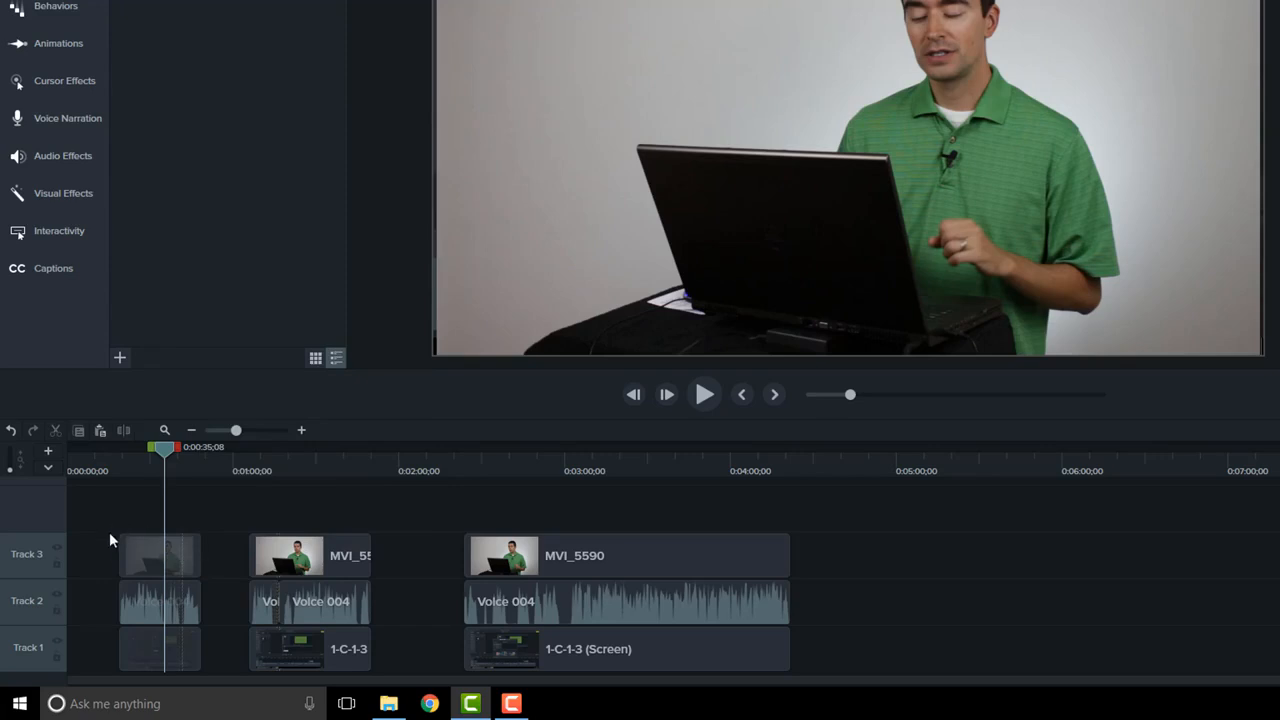
# Step: Move the stitched first MVI_5590 clip along the timeline as one unit and return it to its starting place on Track 3
pyautogui.click(138, 559)
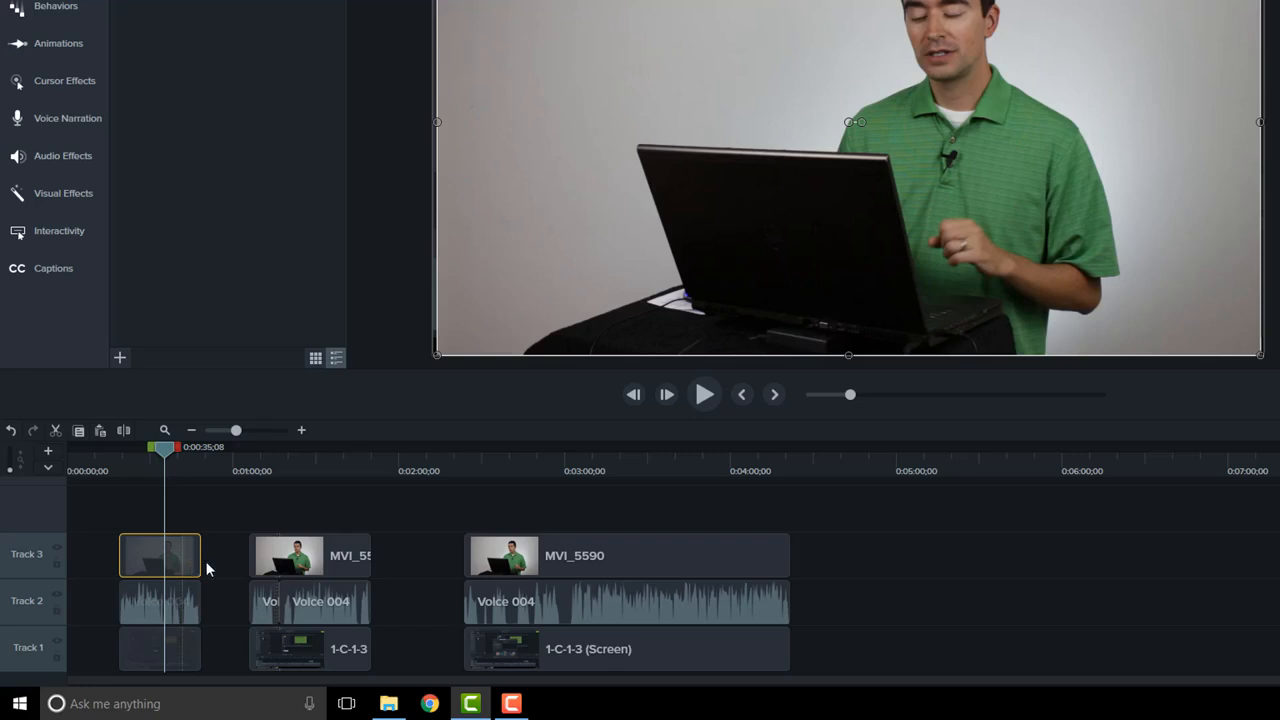
pyautogui.moveTo(145, 547); pyautogui.dragTo(740, 508)
pyautogui.moveTo(316, 527); pyautogui.dragTo(150, 560)
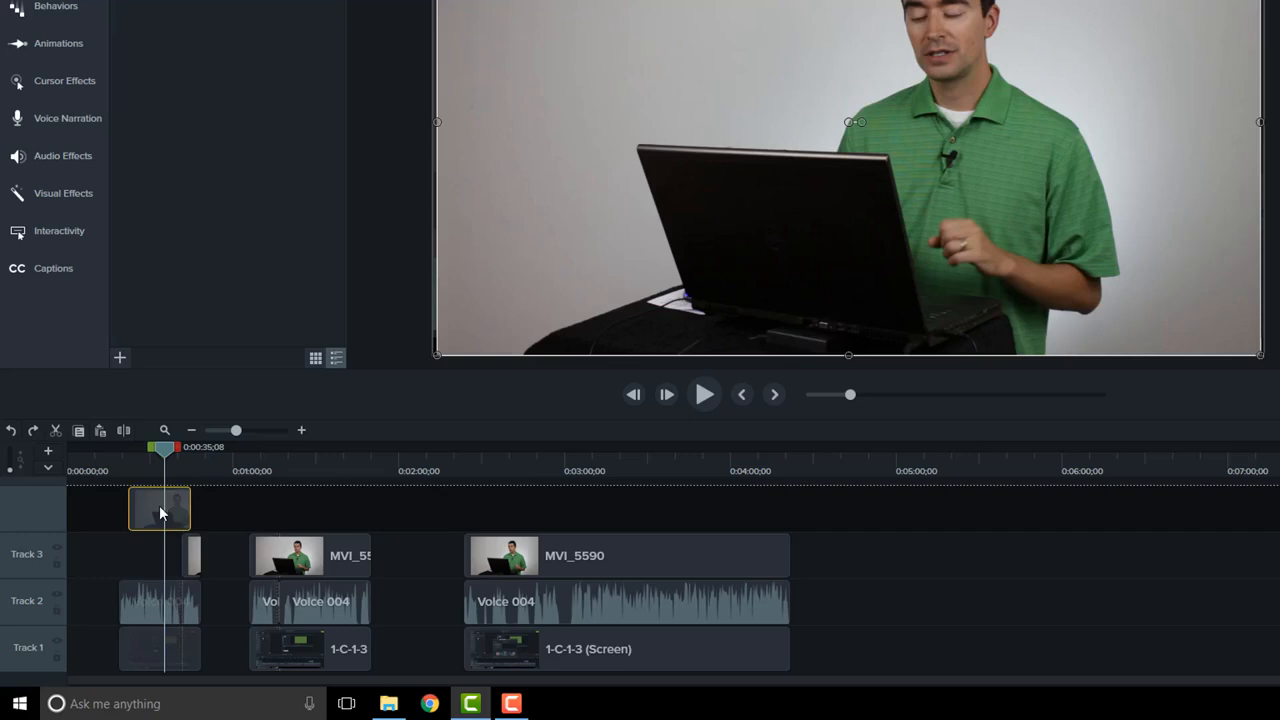
# Step: Move the separated long piece of the first MVI_5590 clip to empty space on Track 1, then restore and select both pieces on Track 3
pyautogui.moveTo(159, 505); pyautogui.dragTo(1028, 662)
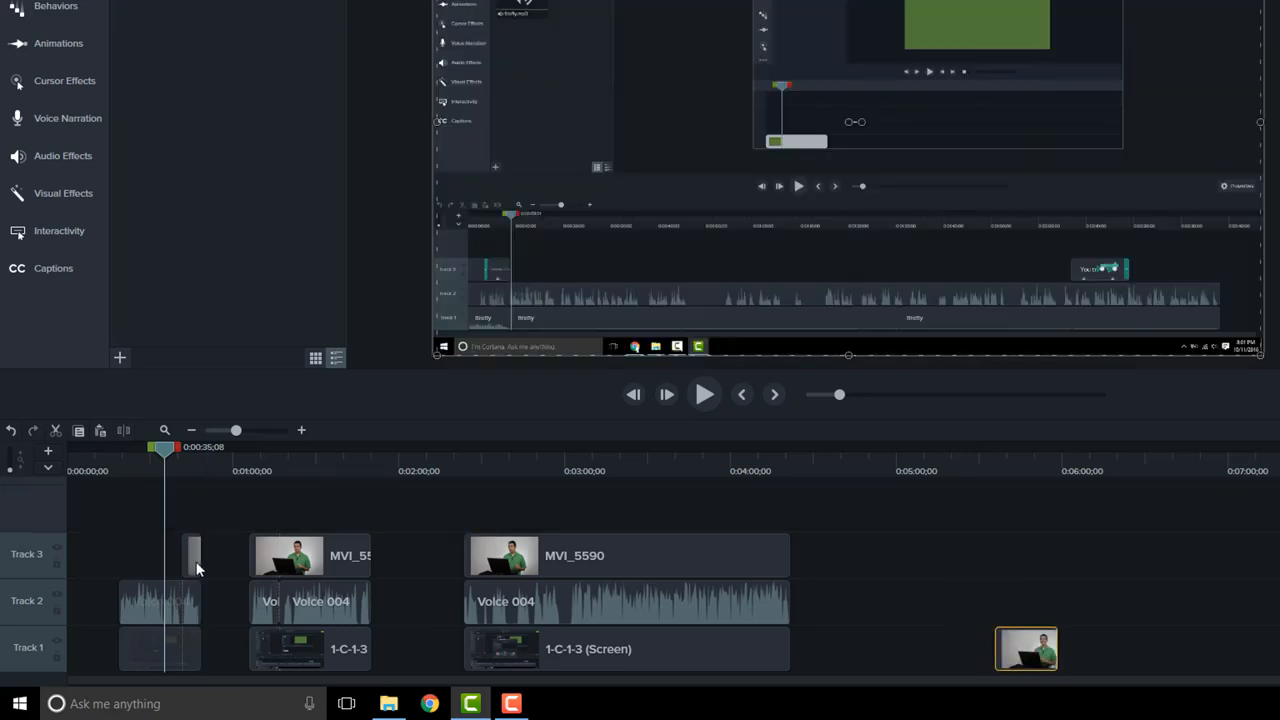
pyautogui.moveTo(193, 556); pyautogui.dragTo(149, 577)
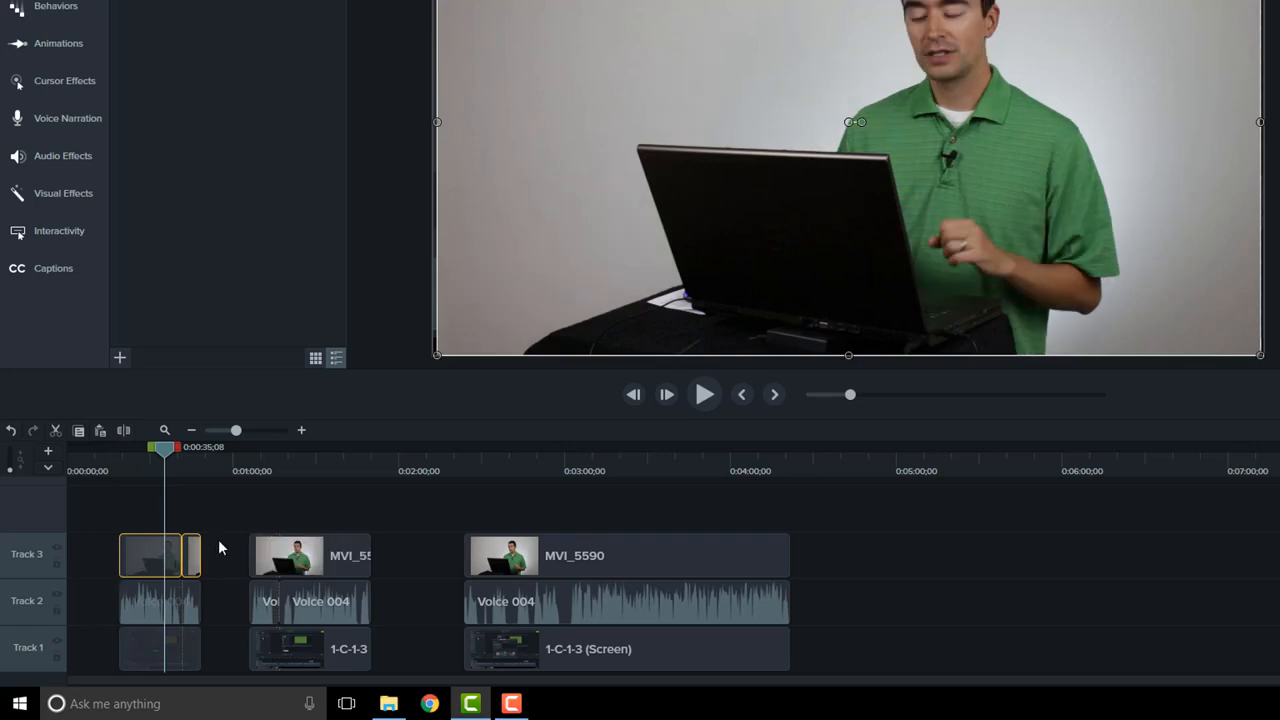
# Step: Close the gaps on all three tracks by moving the second and third clip groups directly against the preceding clips
pyautogui.moveTo(235, 554); pyautogui.dragTo(348, 664)
pyautogui.moveTo(278, 569); pyautogui.dragTo(230, 567)
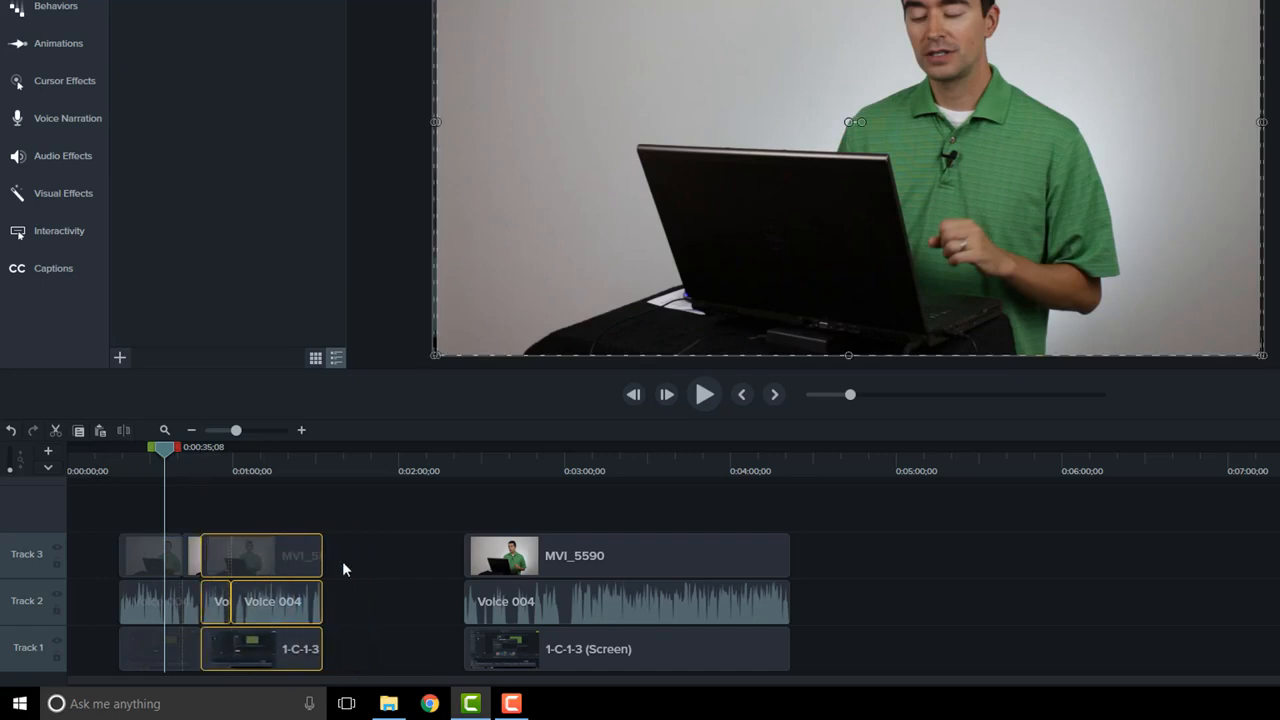
pyautogui.moveTo(400, 558); pyautogui.dragTo(543, 680)
pyautogui.moveTo(508, 563); pyautogui.dragTo(318, 561)
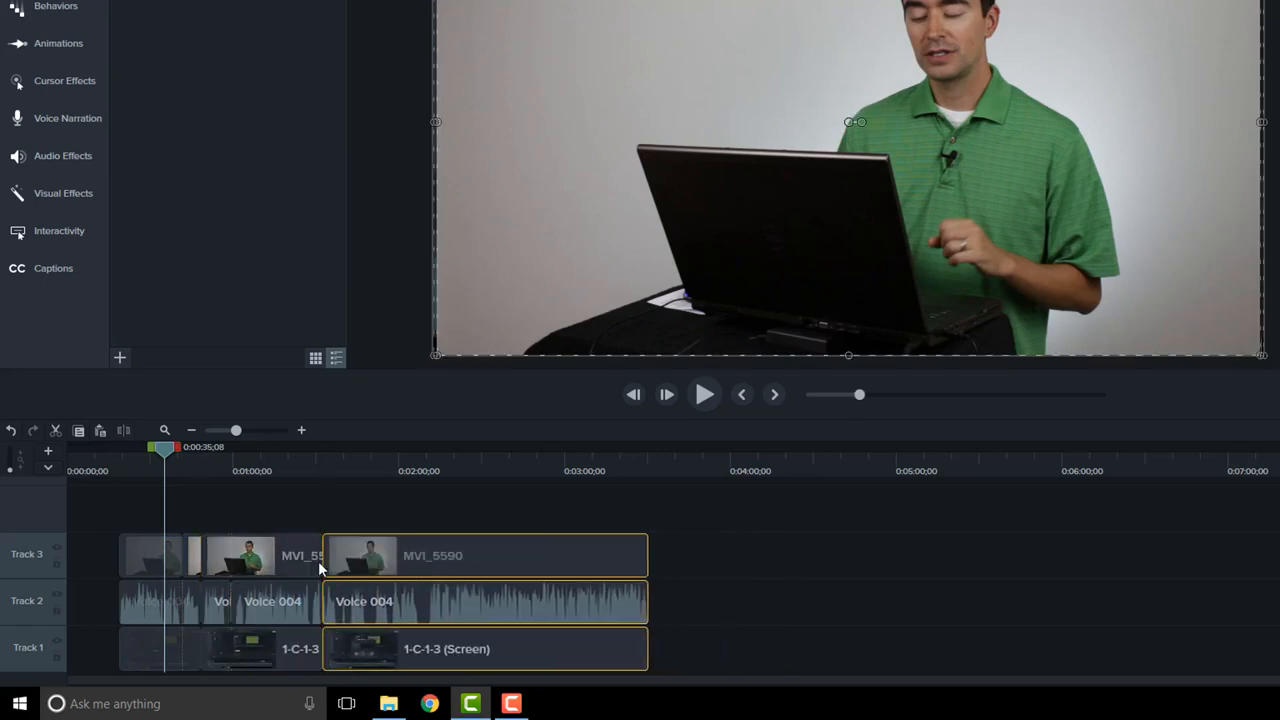
# Step: Stitch all four adjacent MVI_5590 pieces on Track 3 into a single clip
pyautogui.moveTo(716, 563); pyautogui.dragTo(130, 565)
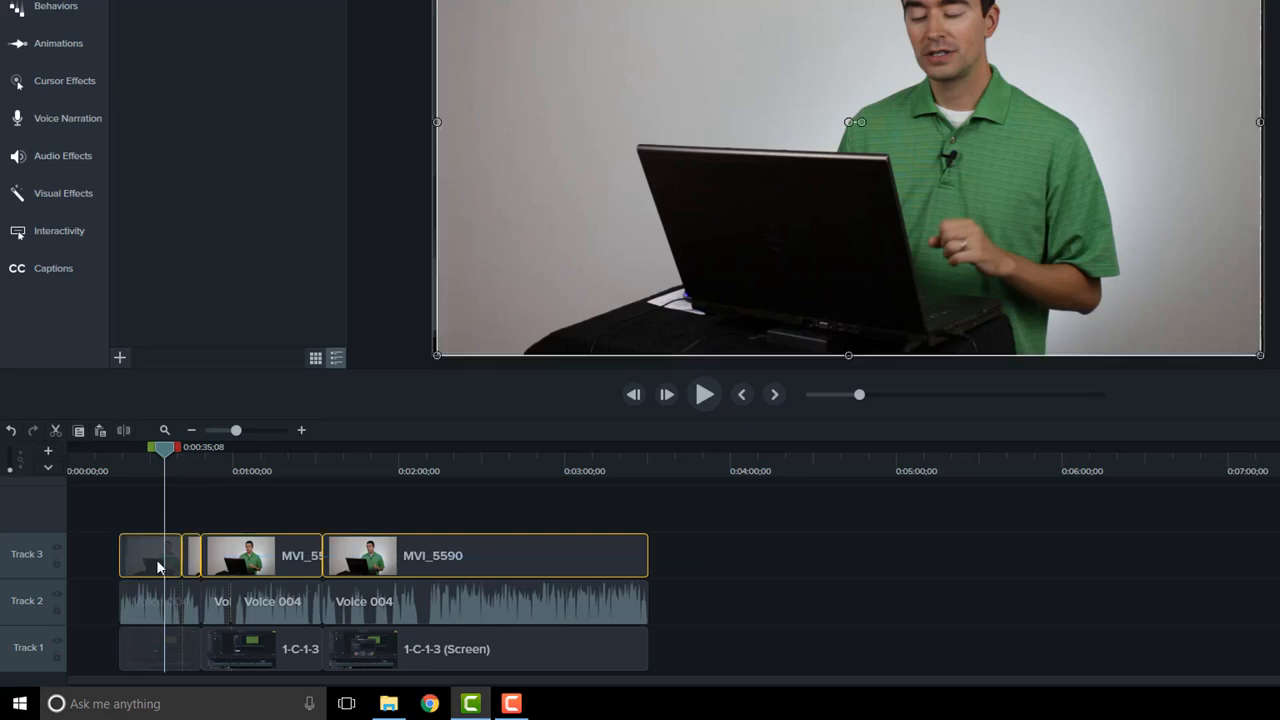
pyautogui.rightClick(260, 554)
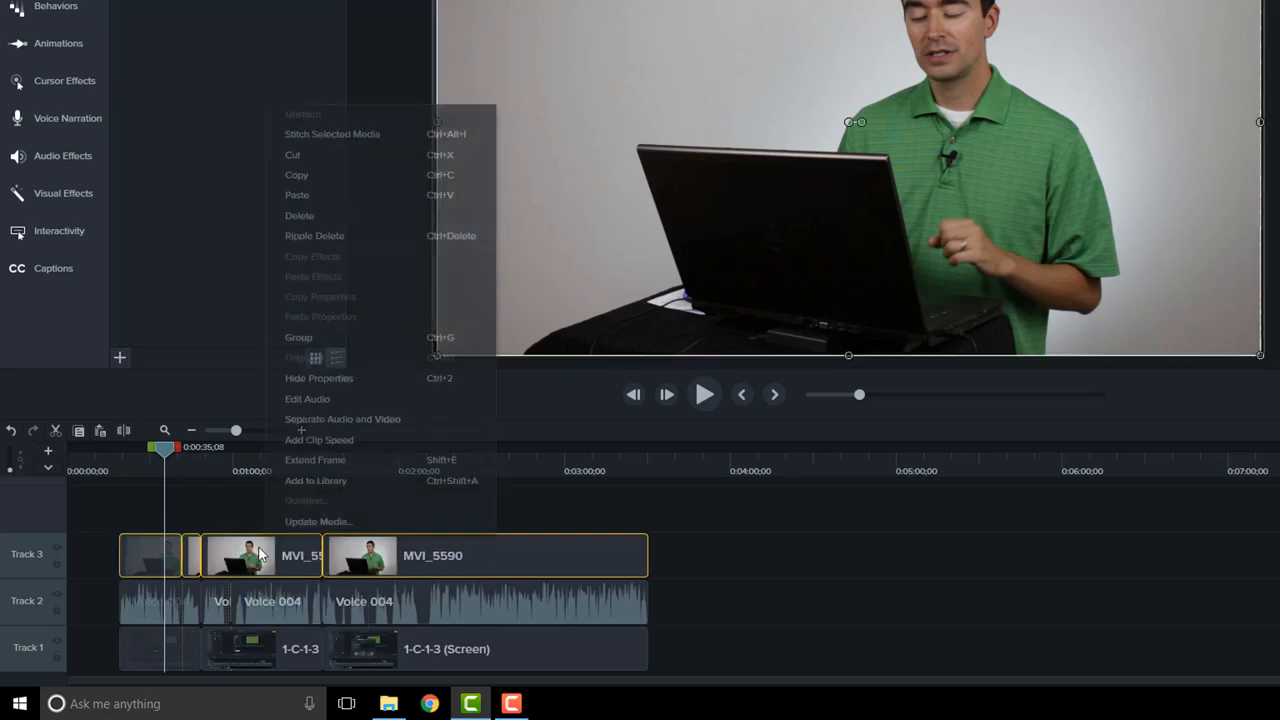
pyautogui.click(363, 134)
pyautogui.moveTo(261, 562); pyautogui.dragTo(256, 588)
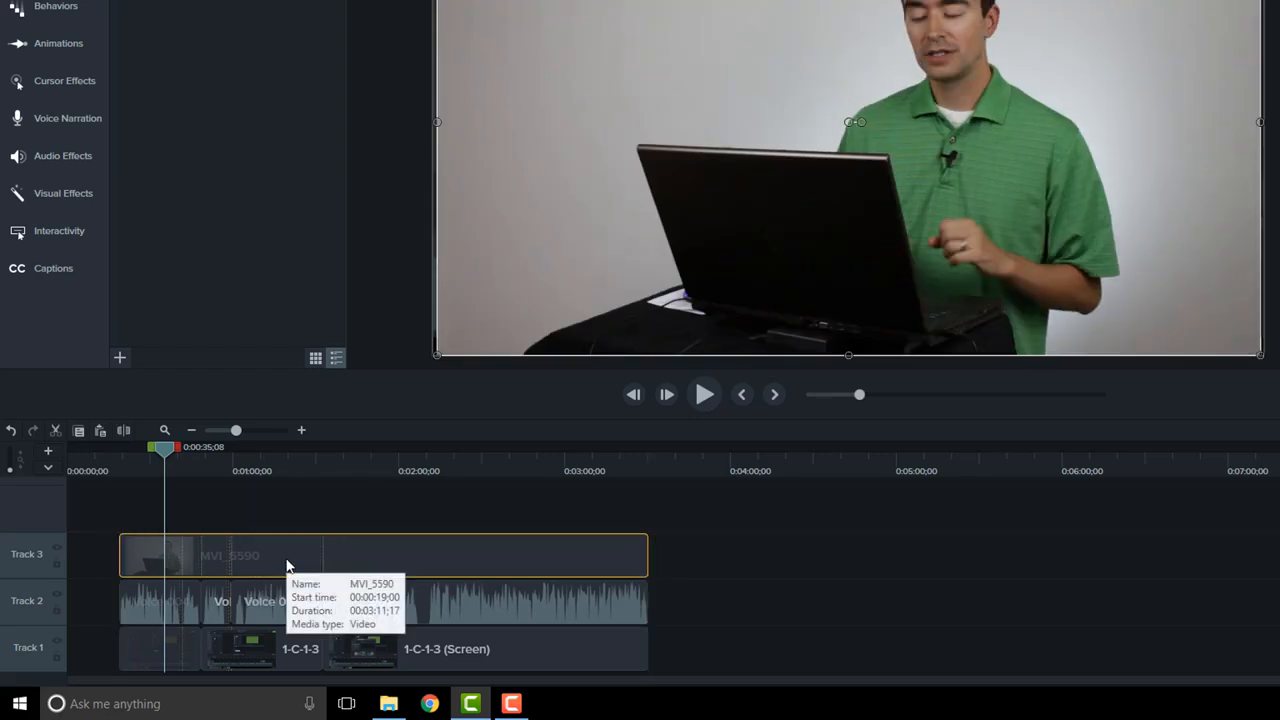